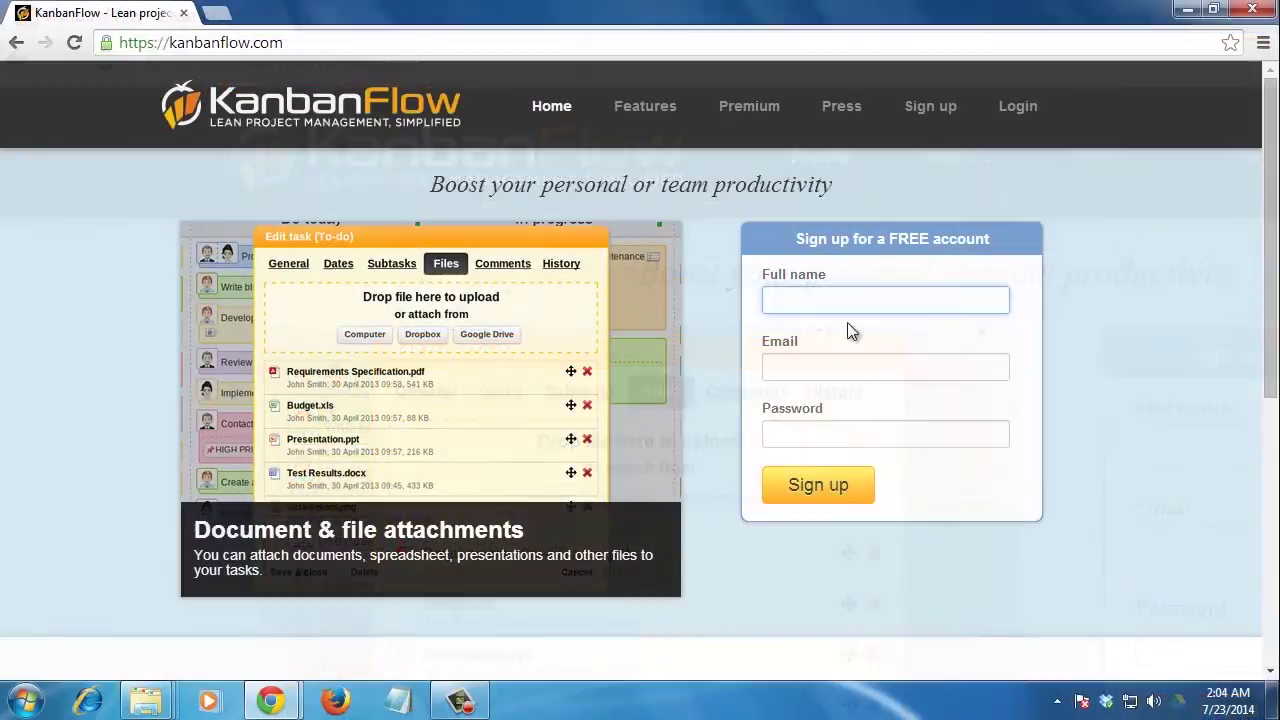
type("Mary")
left_click(837, 362)
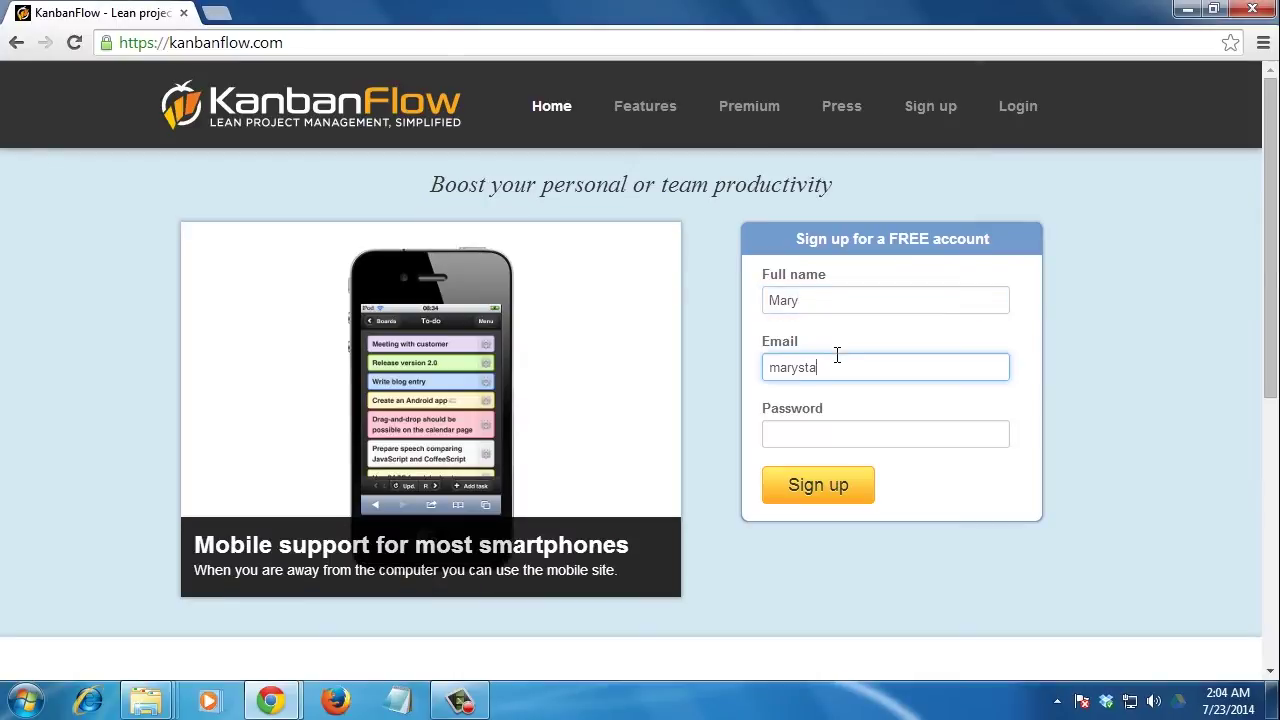
key("Tab")
- Enter the password, submit the sign-up, and dismiss the Getting started tutorial
type("pssword")
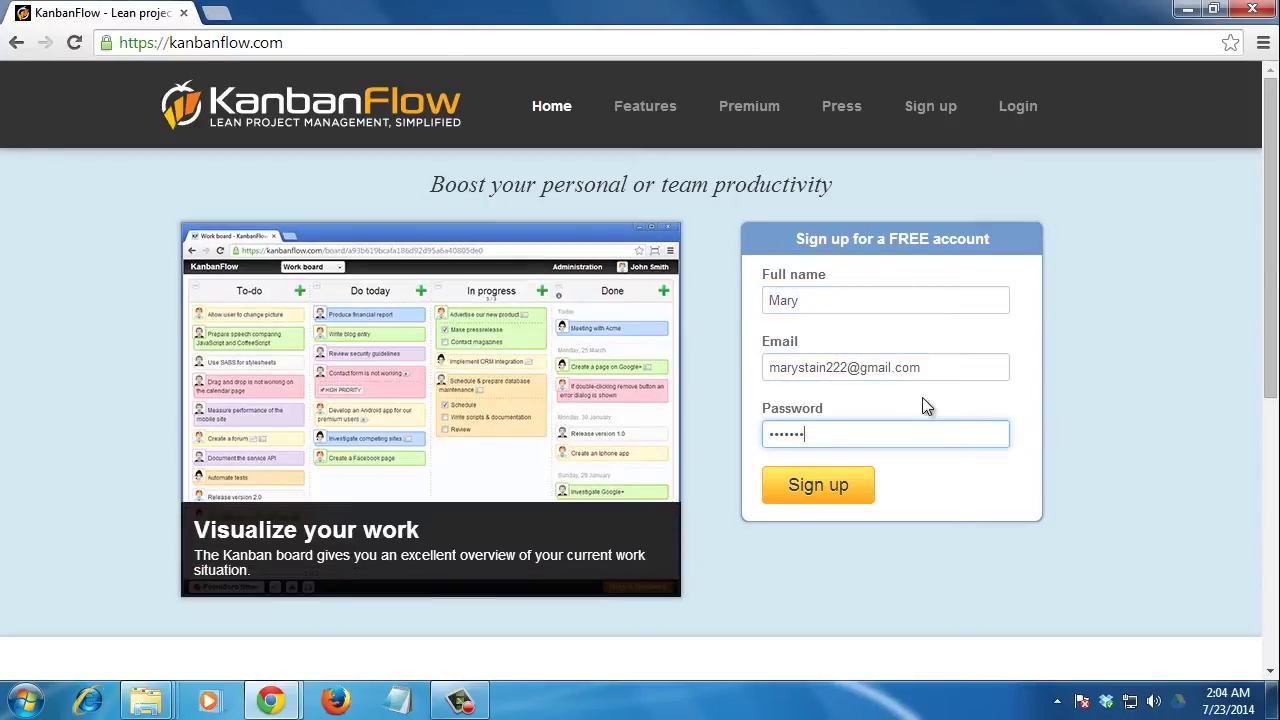
left_click(816, 498)
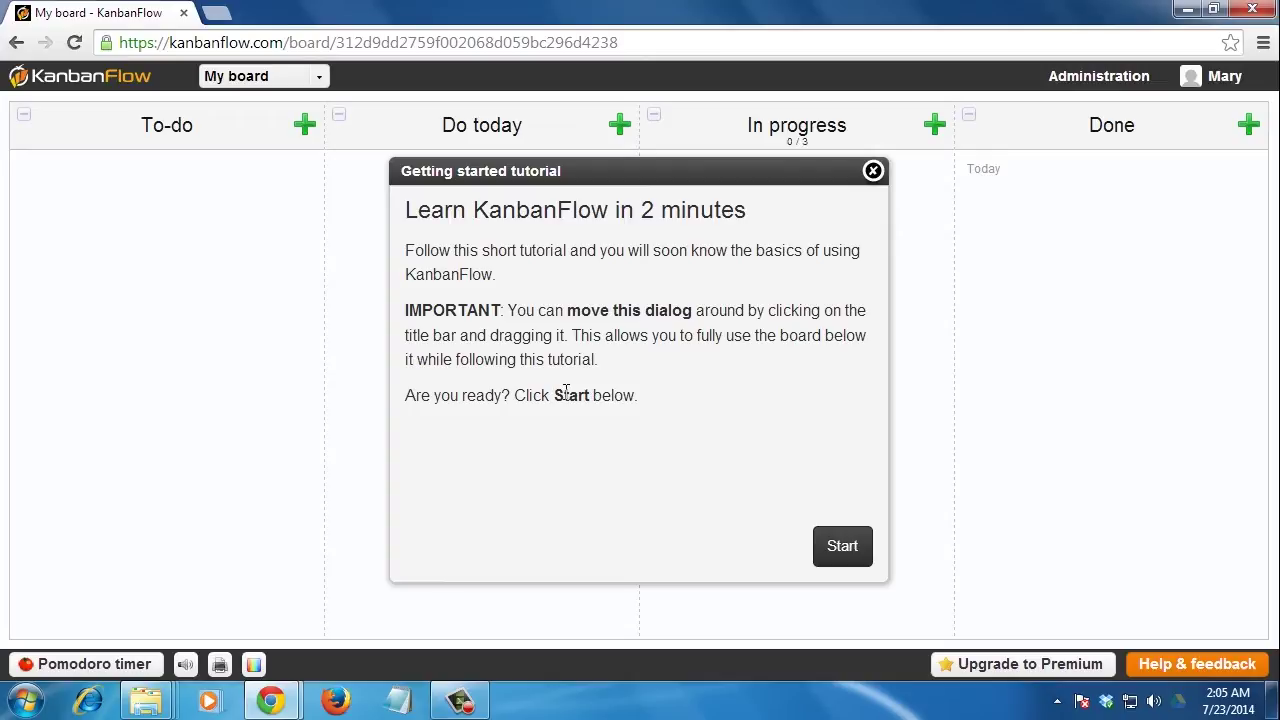
left_click(873, 172)
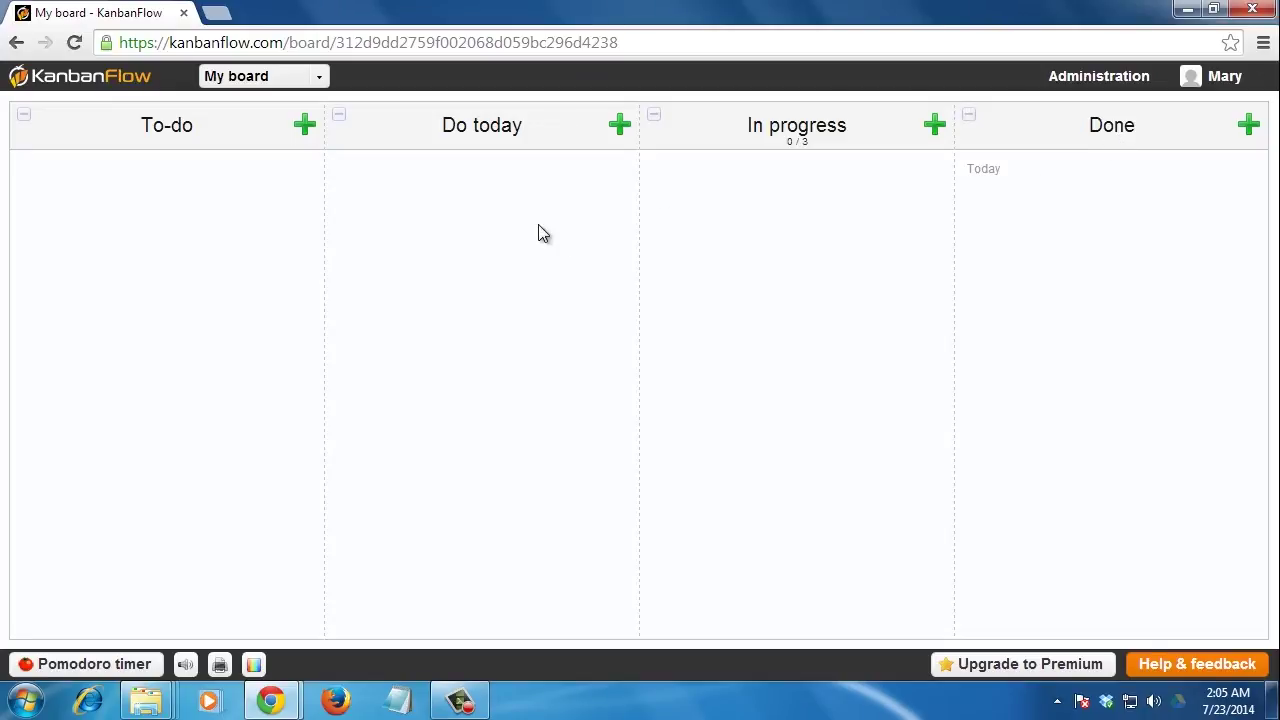
- Create the 'New Project' board with the default columns and review its user administration
left_click(318, 88)
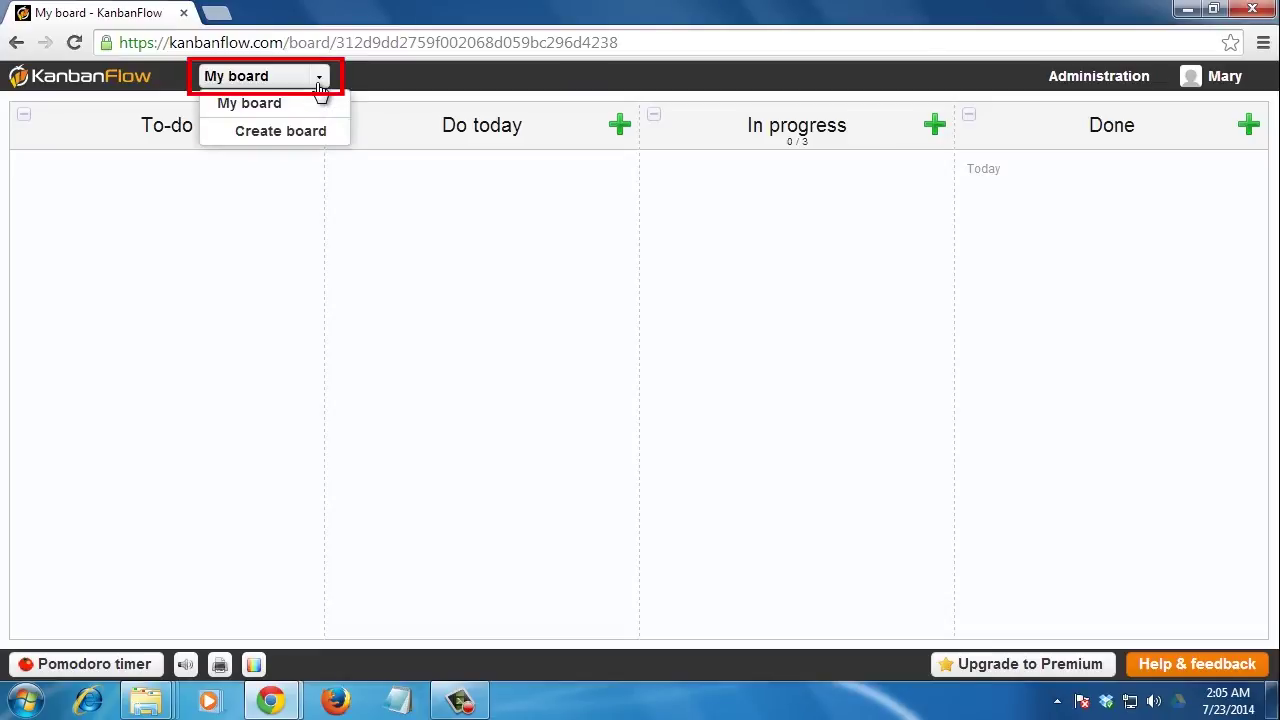
left_click(259, 140)
left_click(346, 278)
type("New Project")
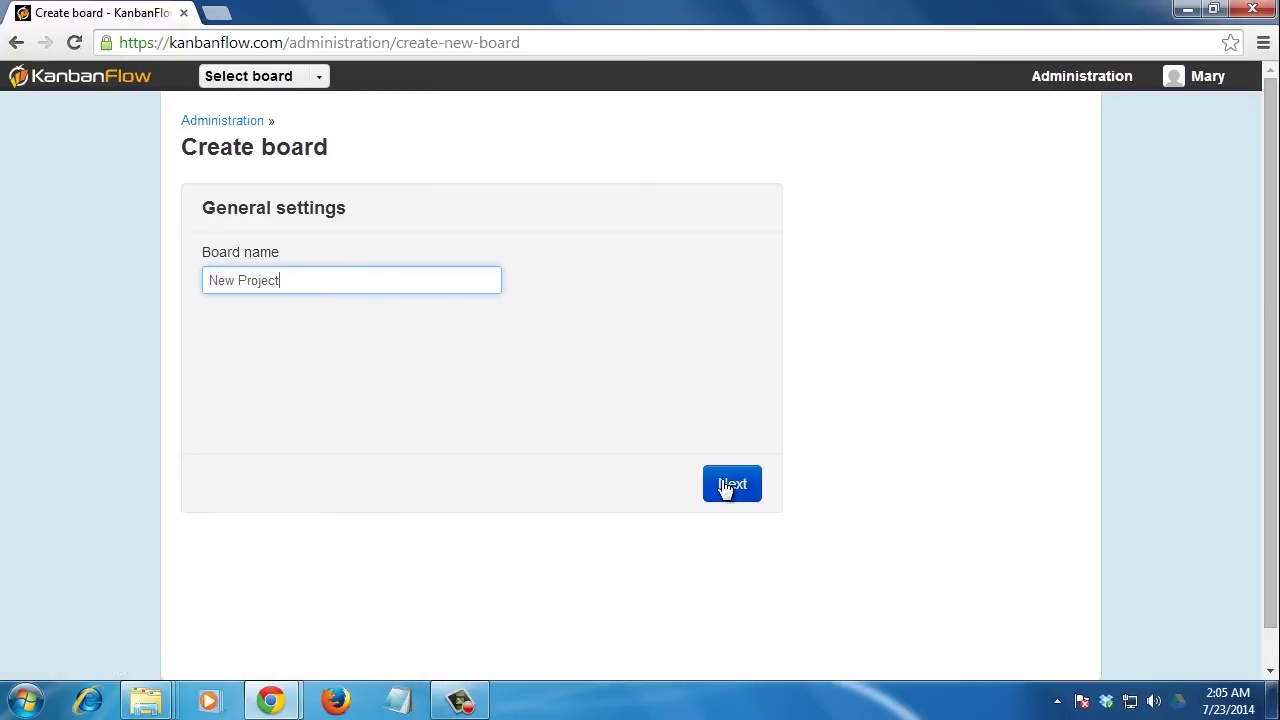
left_click(731, 485)
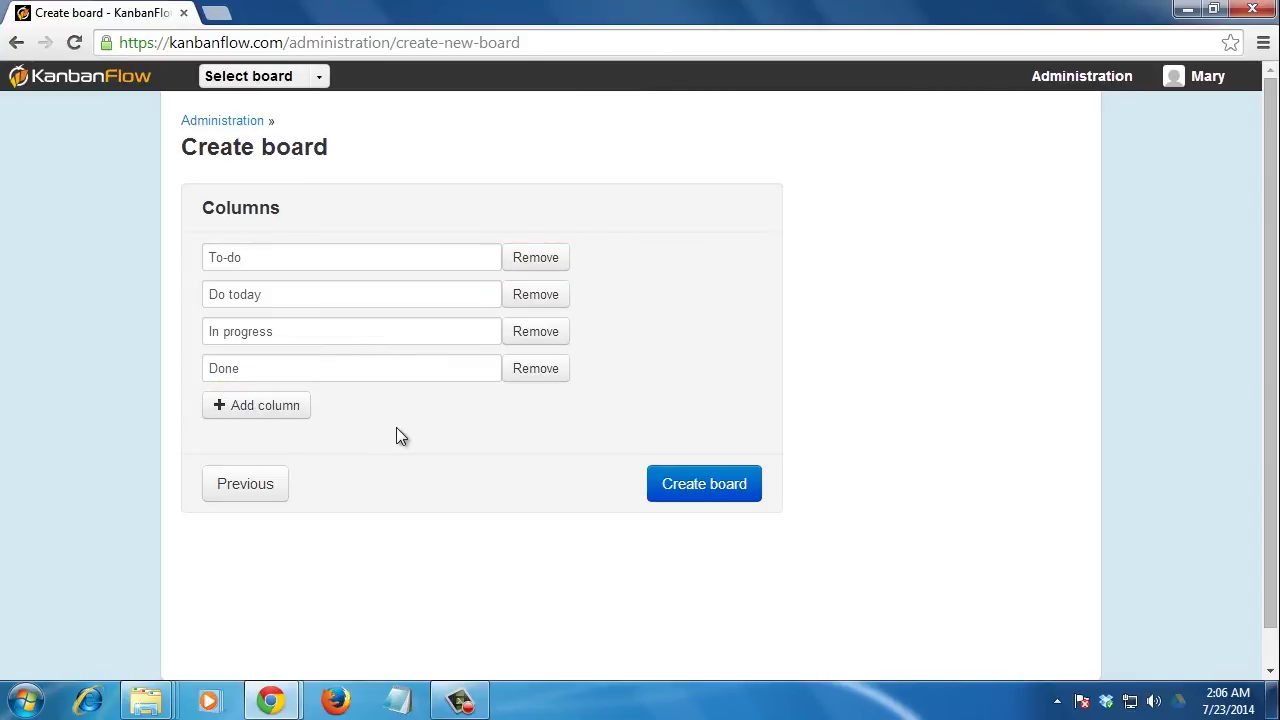
left_click(680, 486)
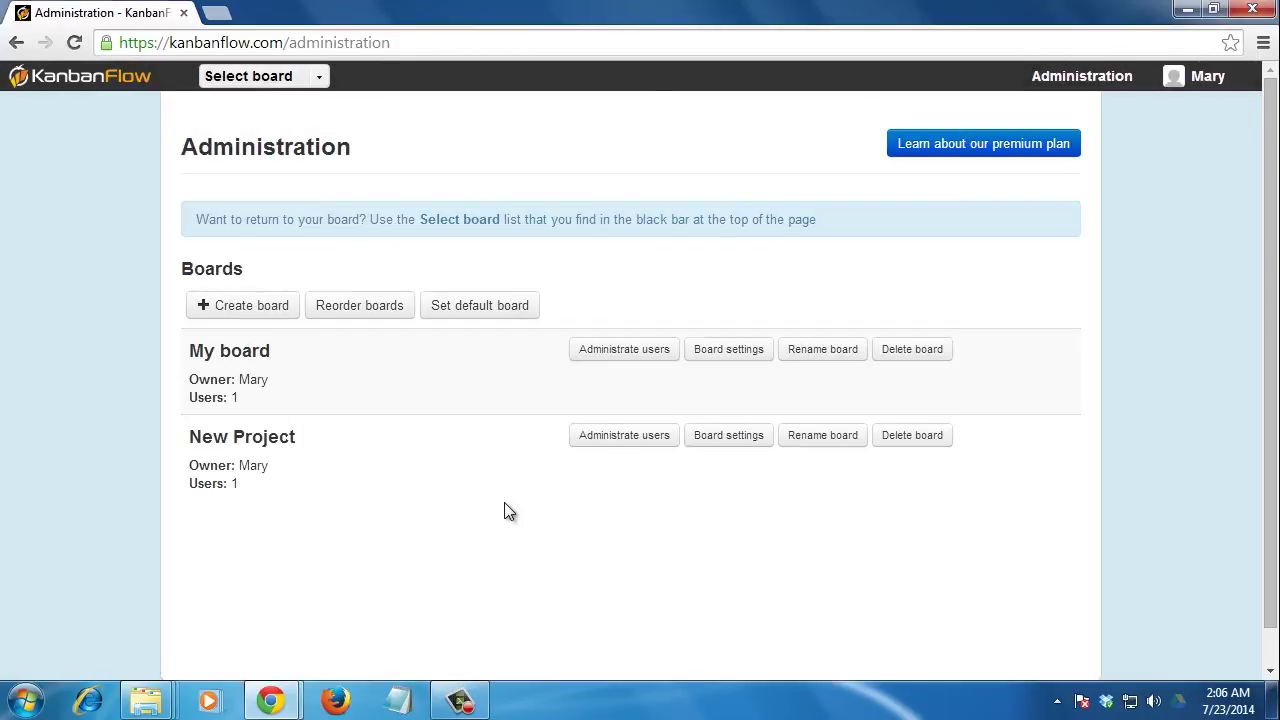
left_click(641, 437)
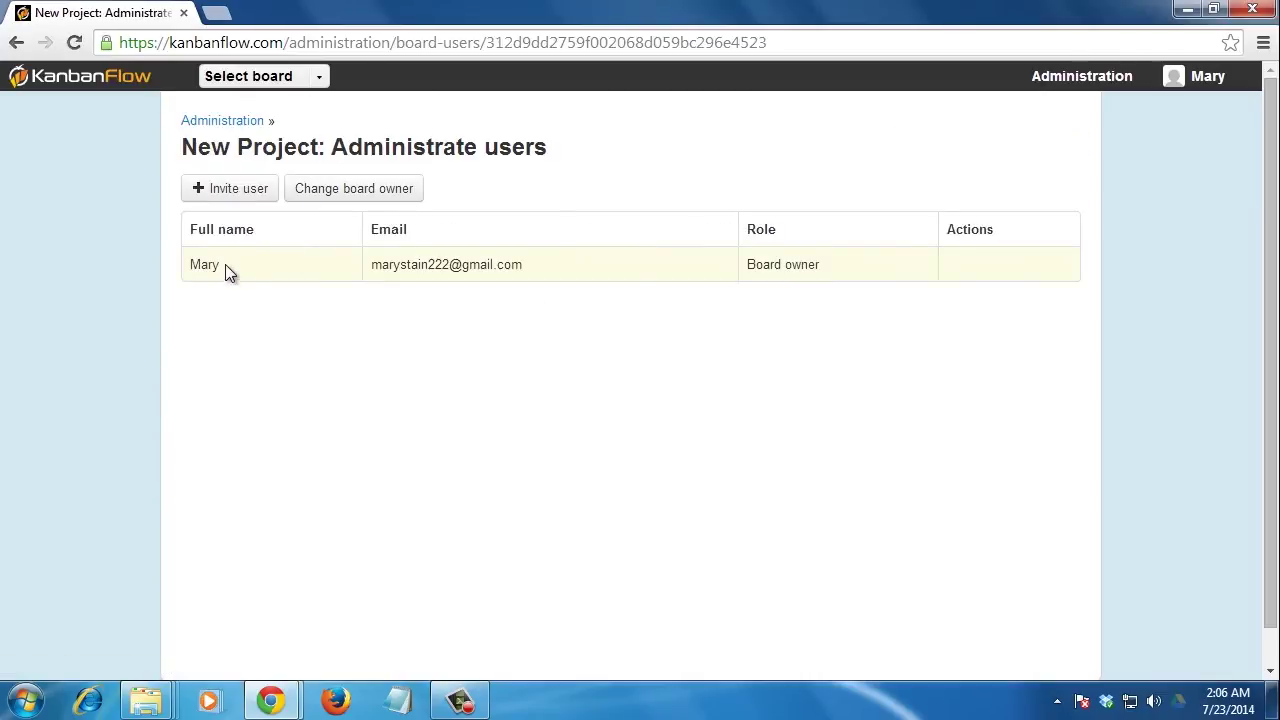
left_click(250, 200)
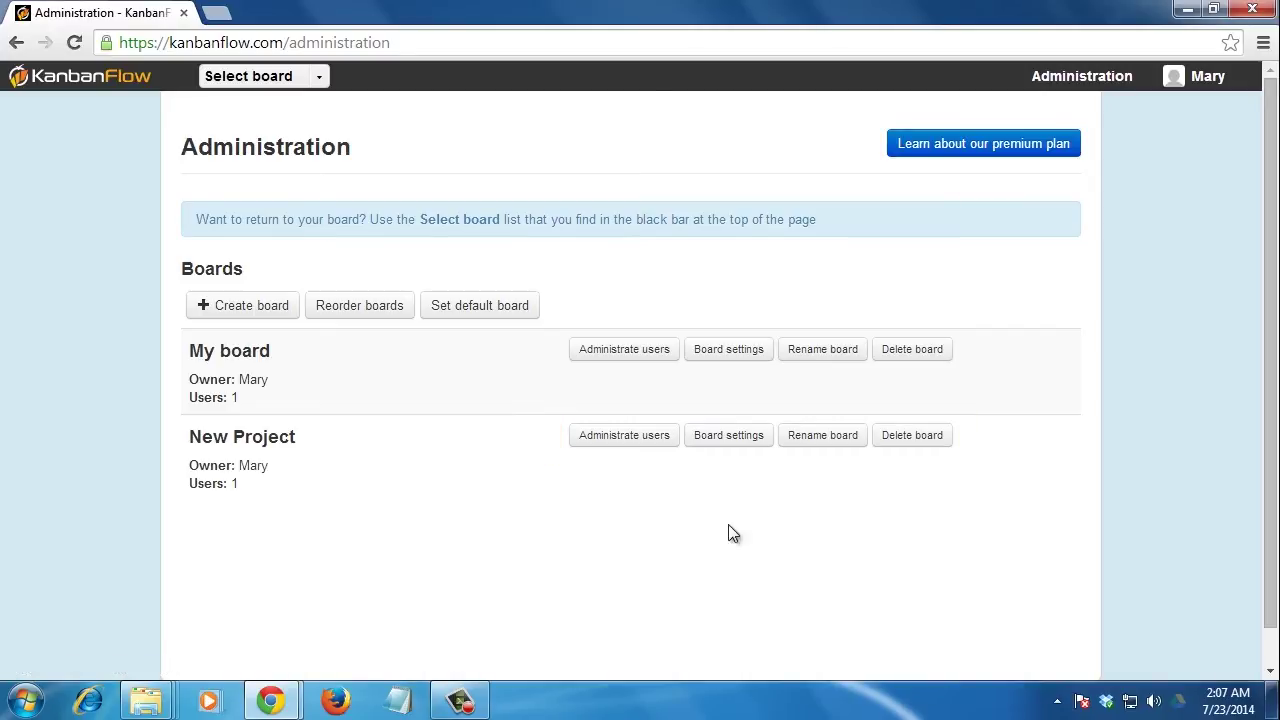
- On the New Project board, start a To-do task named 'Management'
left_click(320, 79)
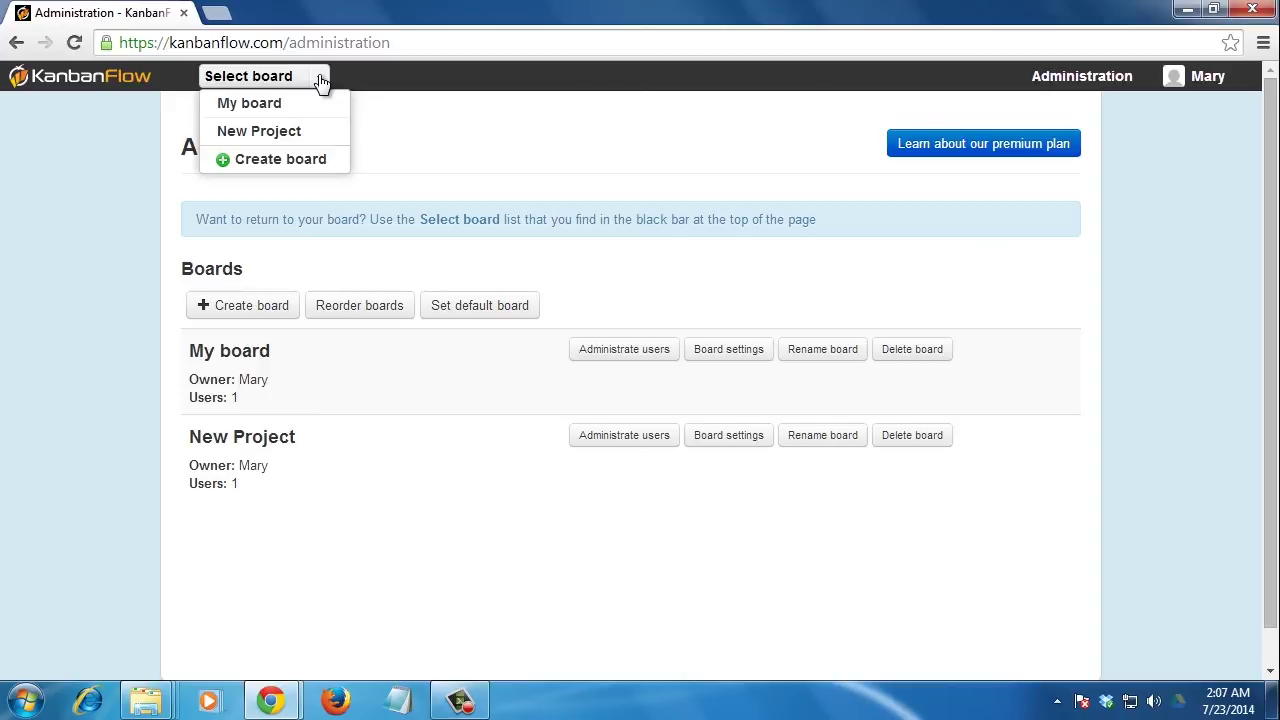
left_click(250, 131)
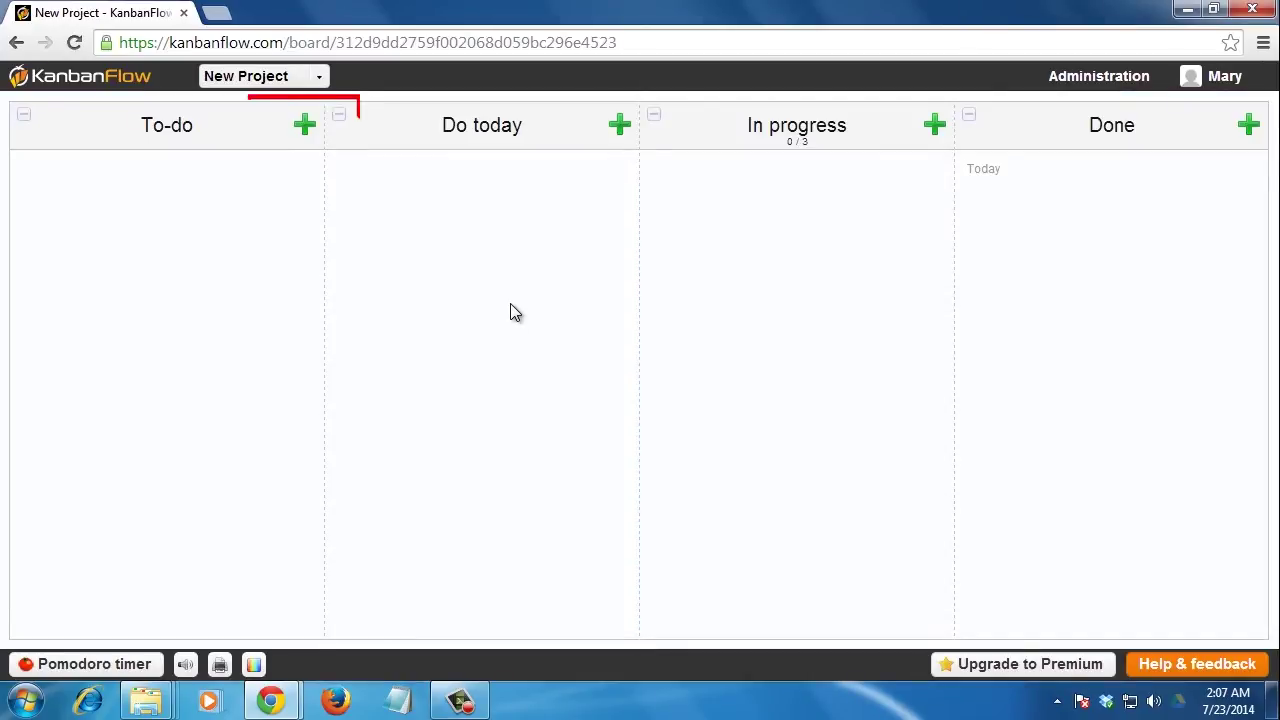
left_click(305, 127)
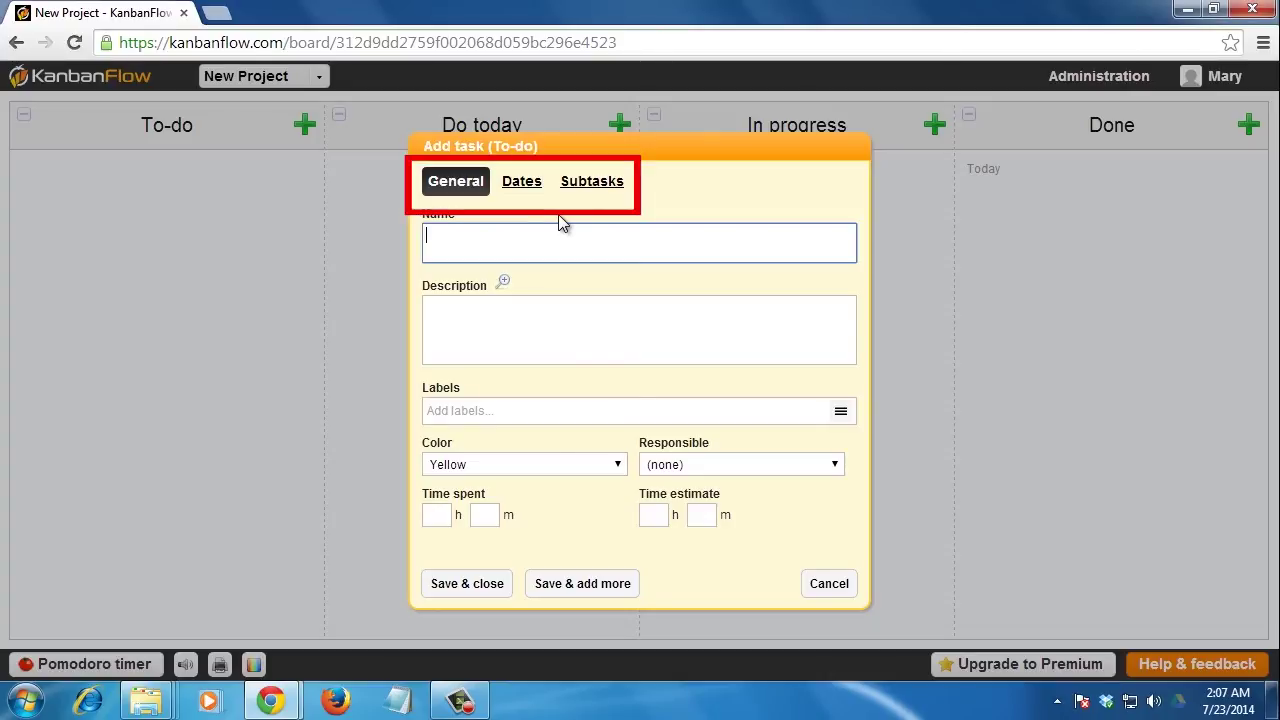
type("Management")
- Give the task description 'Call everyone', label 'Phones', green colour, and assign the board member
left_click(531, 310)
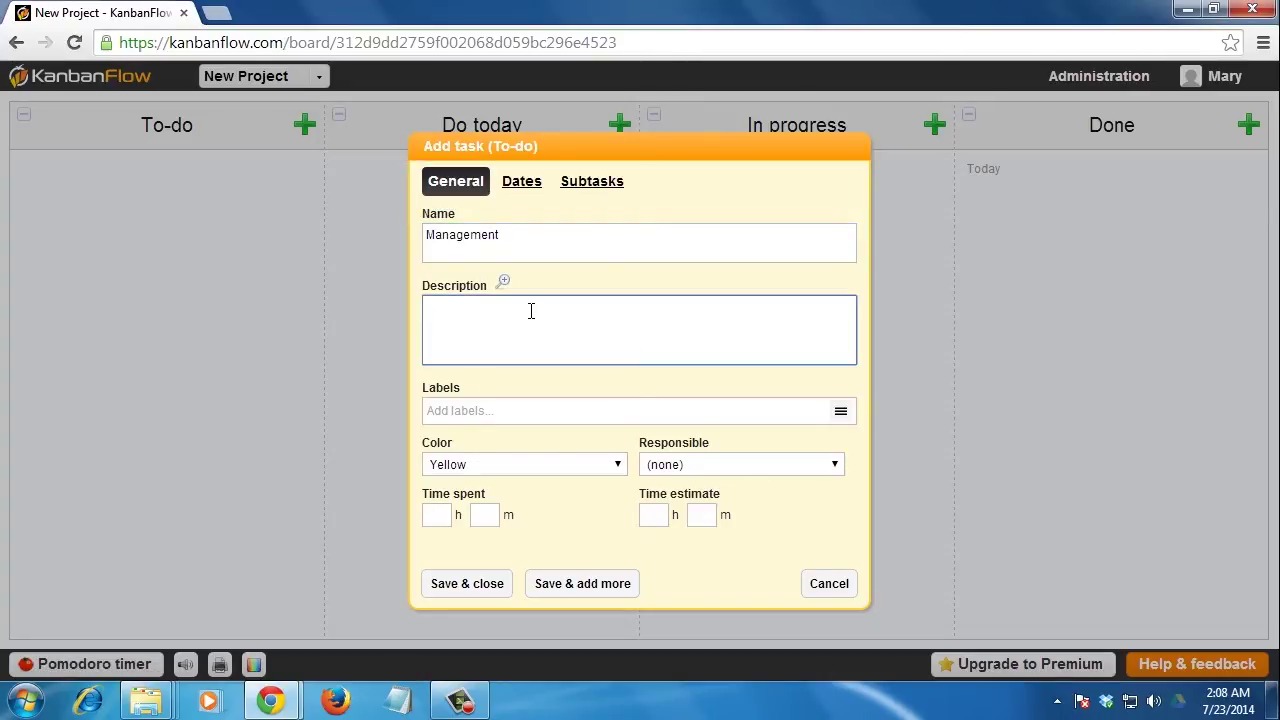
type("Call everyone")
left_click(578, 410)
type("Pho")
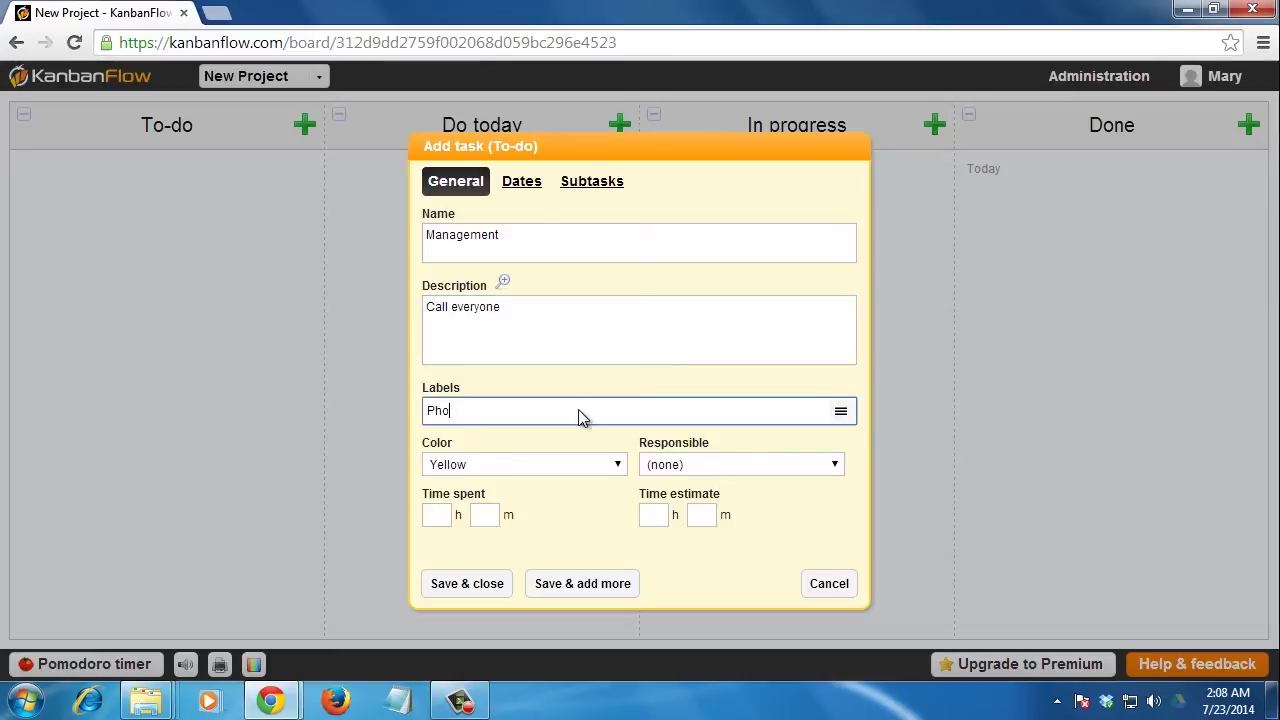
type("nes")
left_click(620, 464)
left_click(585, 499)
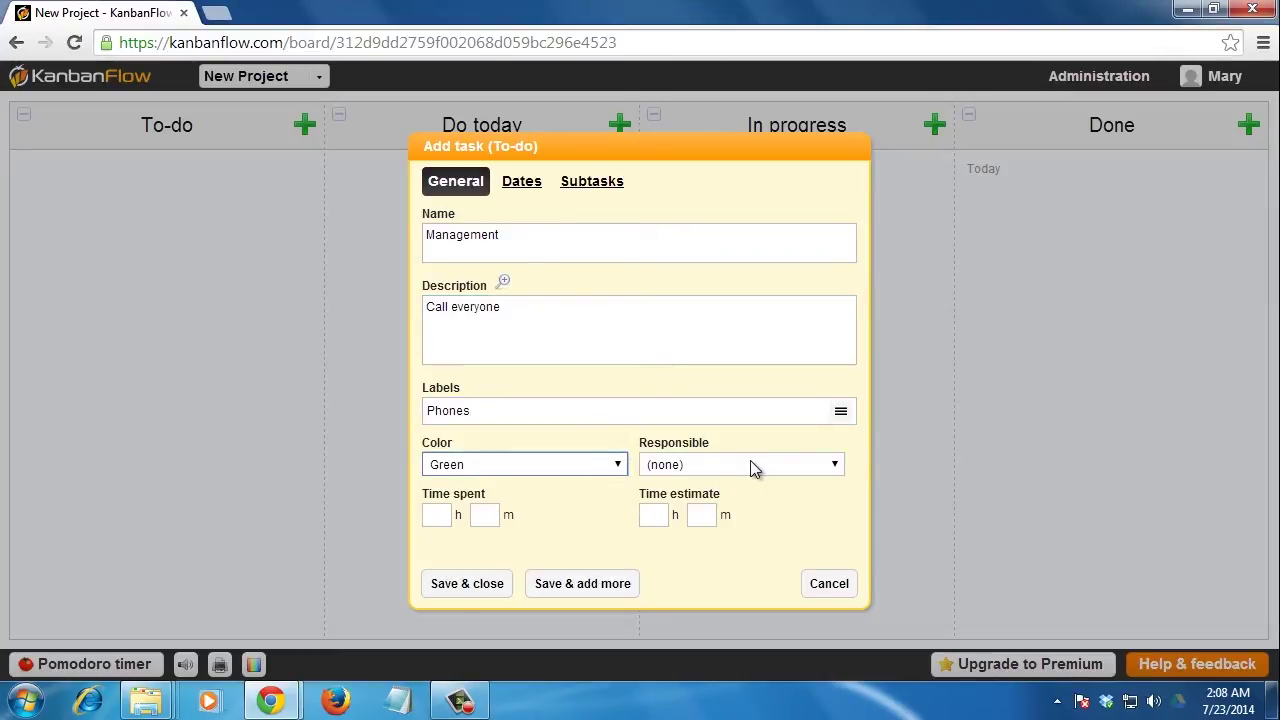
left_click(757, 465)
left_click(740, 498)
- Record 1h 2m time spent and a 2h 3m time estimate on the task
left_click(437, 514)
type("1")
left_click(486, 514)
type("2")
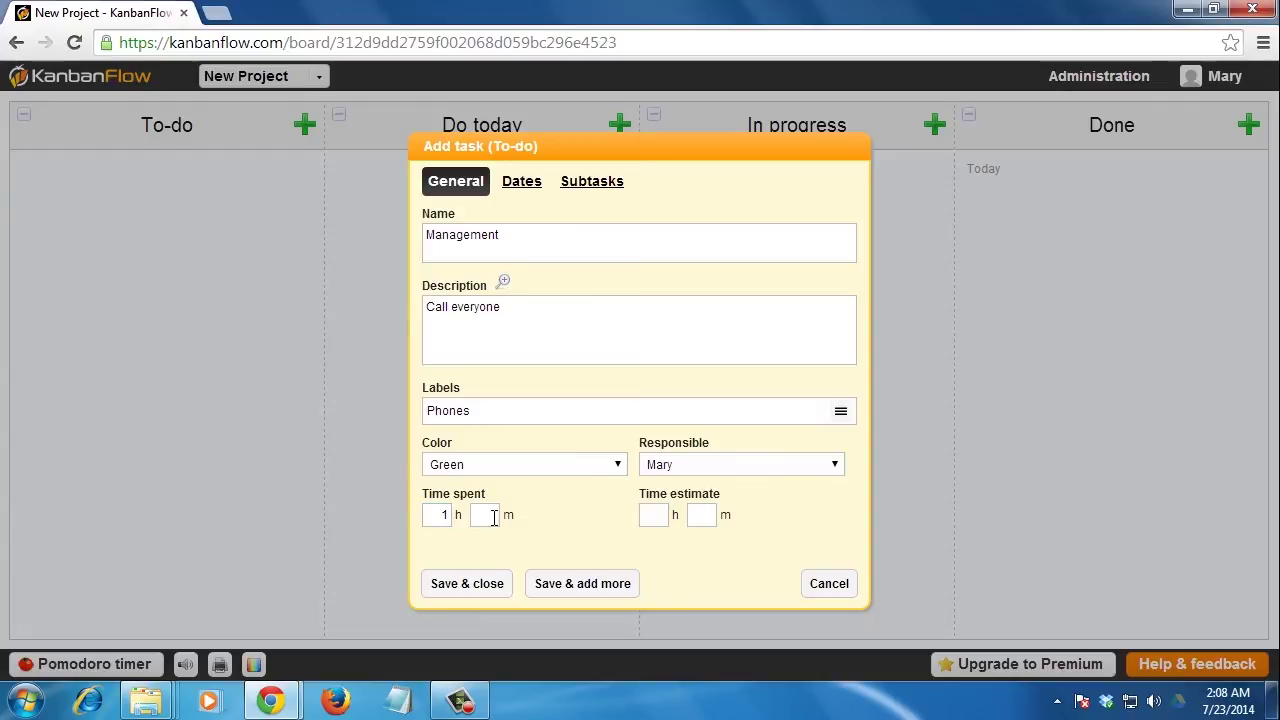
left_click(655, 514)
type("2")
left_click(702, 514)
type("3")
- Add a 2014-07-24 due date with Done as the target column
left_click(535, 183)
left_click(492, 258)
left_click(552, 438)
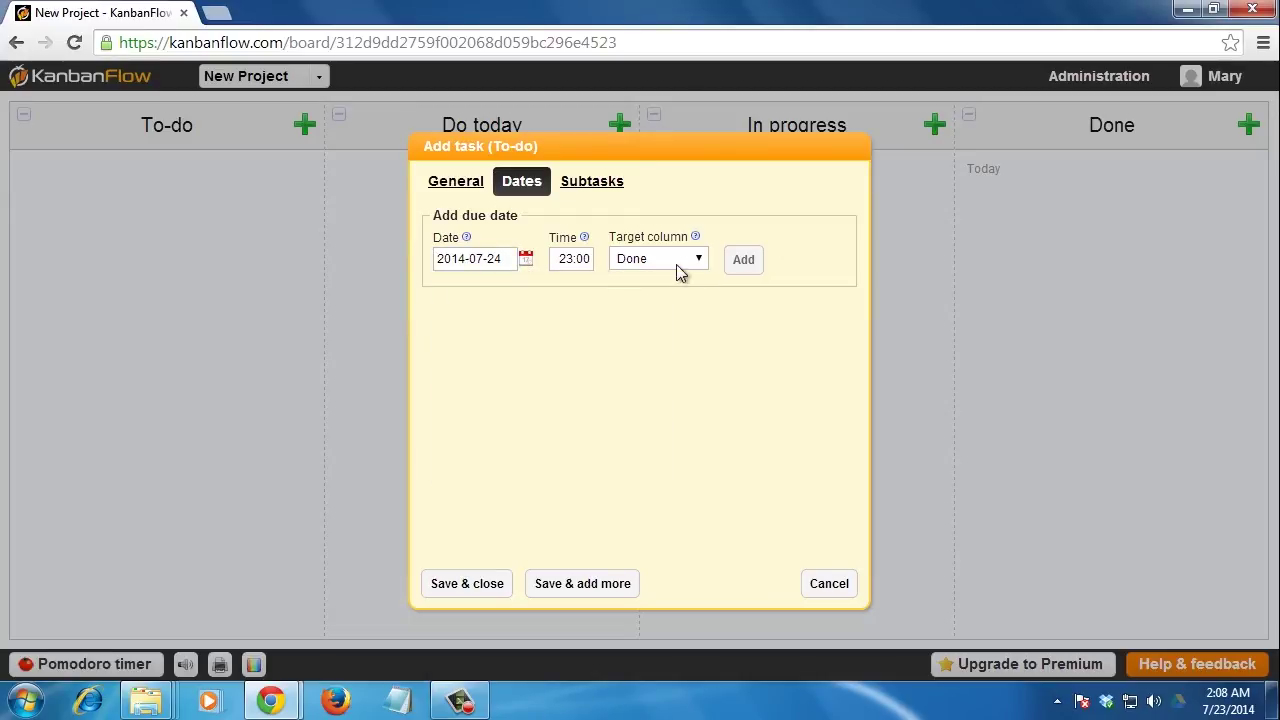
left_click(700, 262)
left_click(703, 263)
left_click(743, 259)
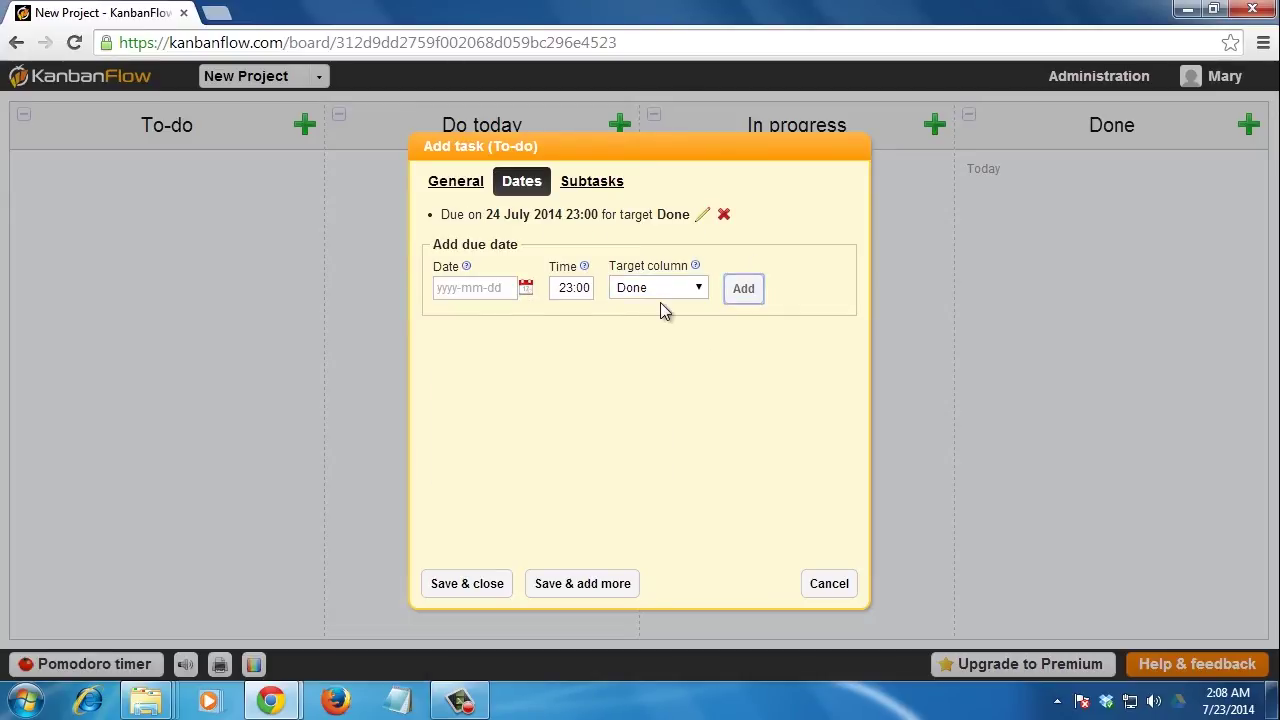
- Add the subtask 'Send invitations my email as well'
left_click(592, 181)
left_click(556, 250)
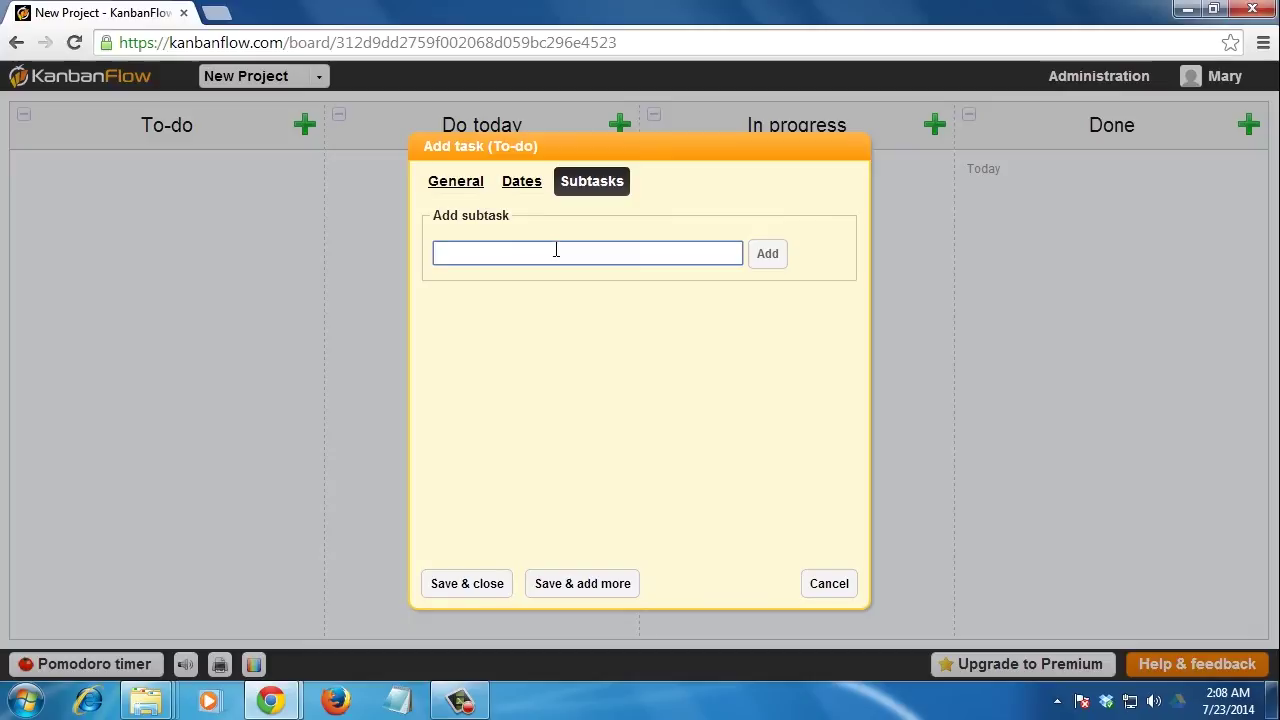
type("Send invitations")
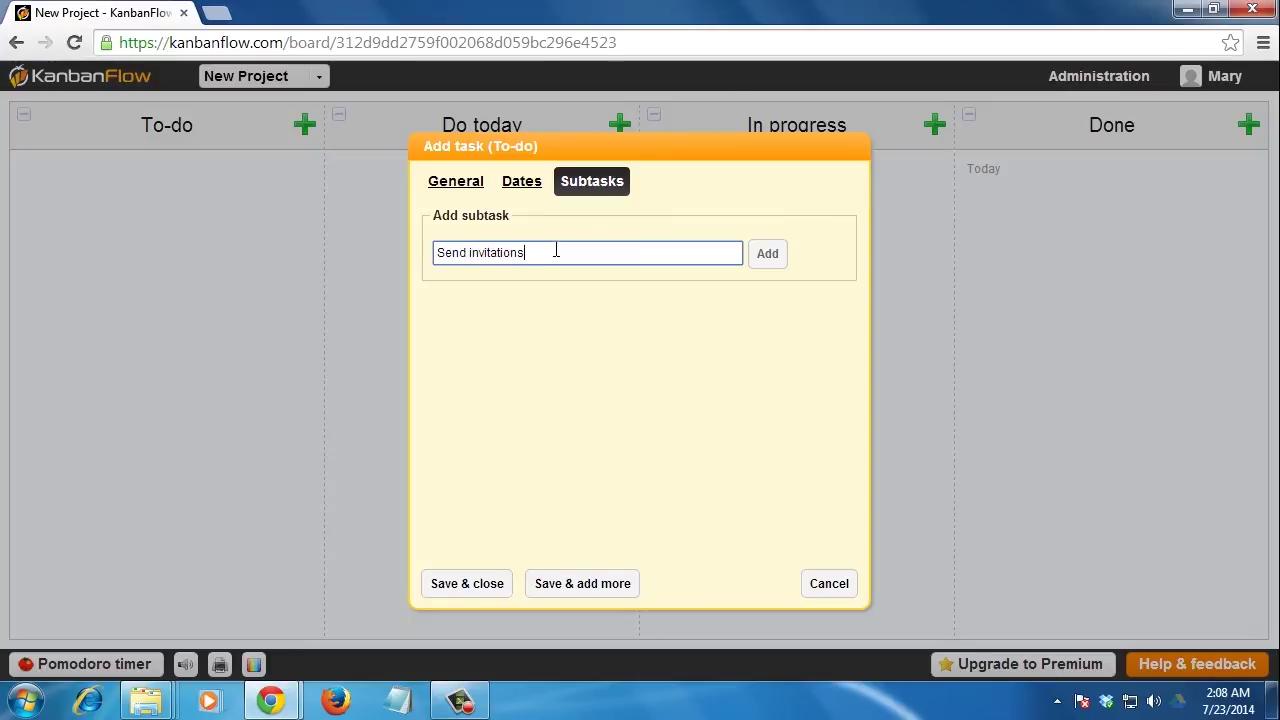
type(" my email as well")
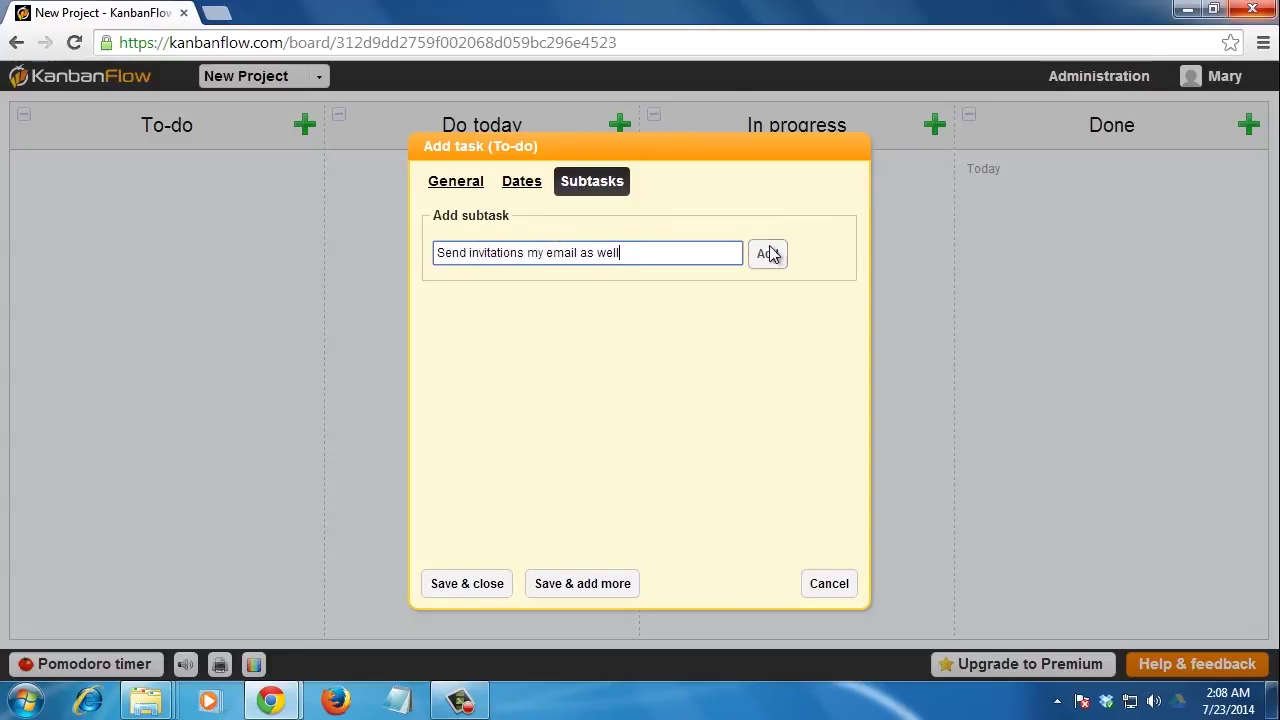
left_click(767, 253)
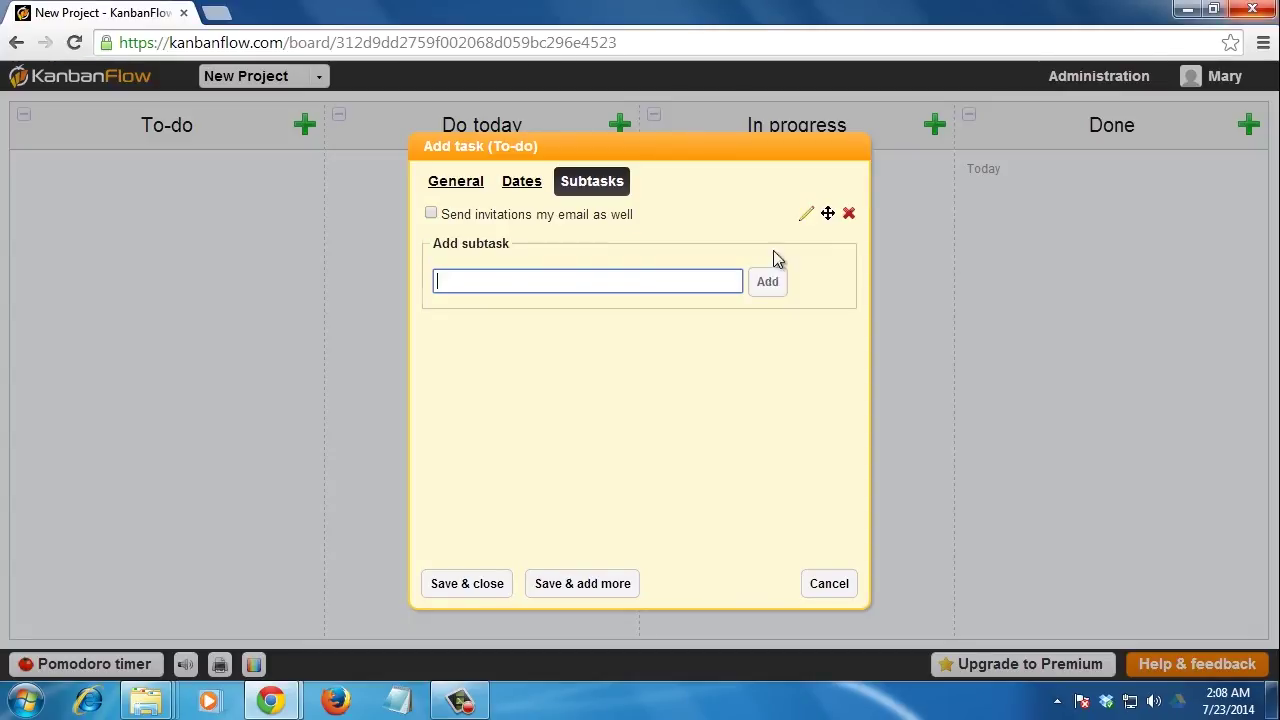
- Save the Management task, then start and stop a Pomodoro timer on it
left_click(485, 596)
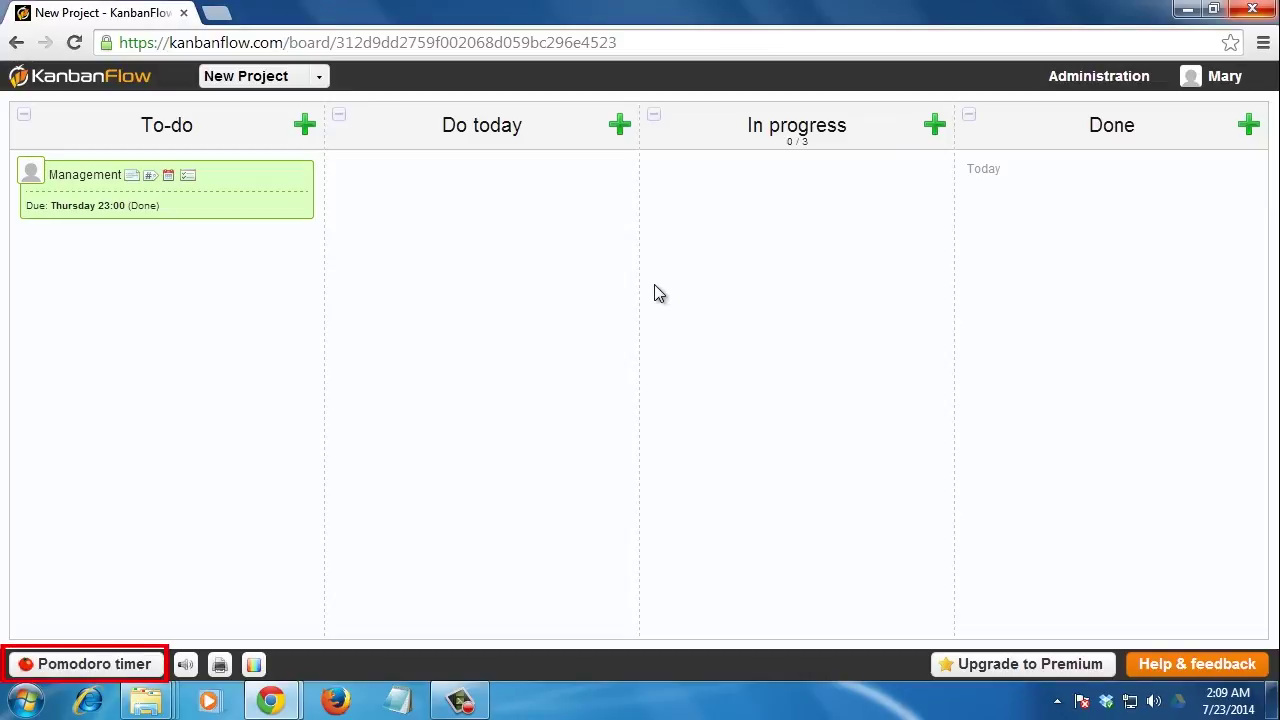
left_click(106, 662)
left_click(540, 447)
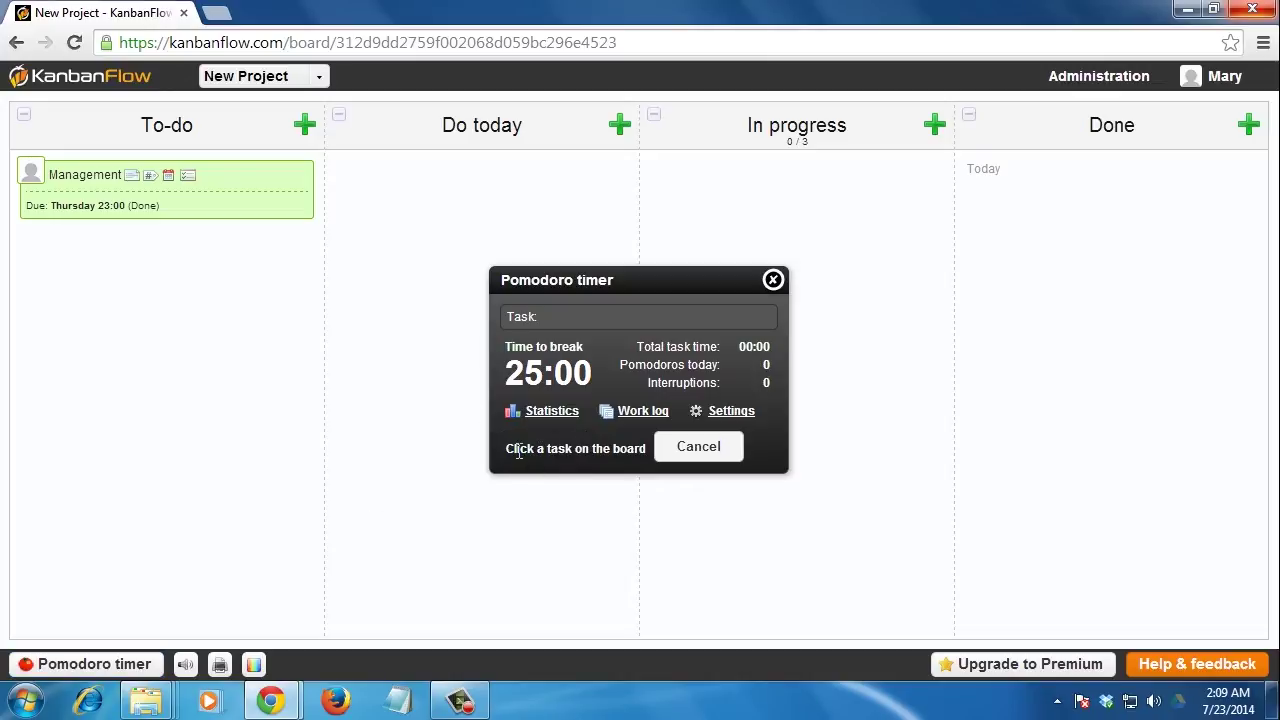
left_click(101, 181)
left_click(544, 448)
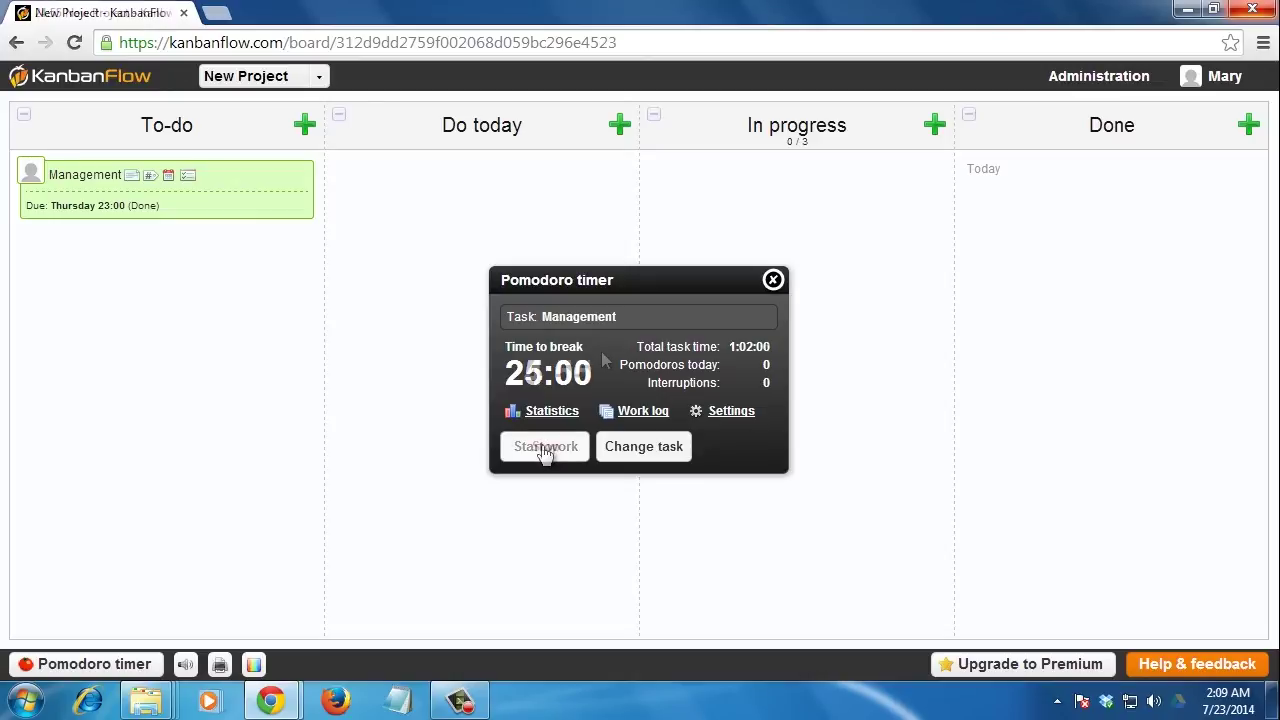
left_click(570, 446)
scroll(620, 368, "down", 1)
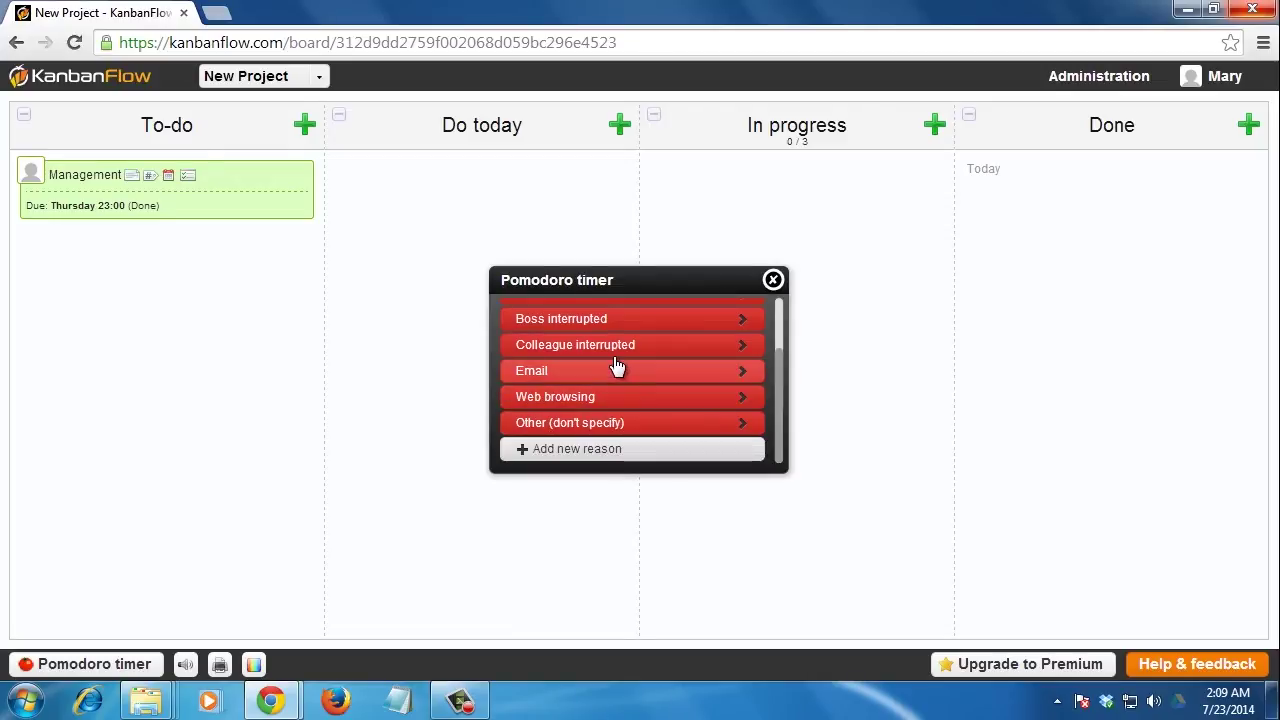
scroll(610, 343, "up", 1)
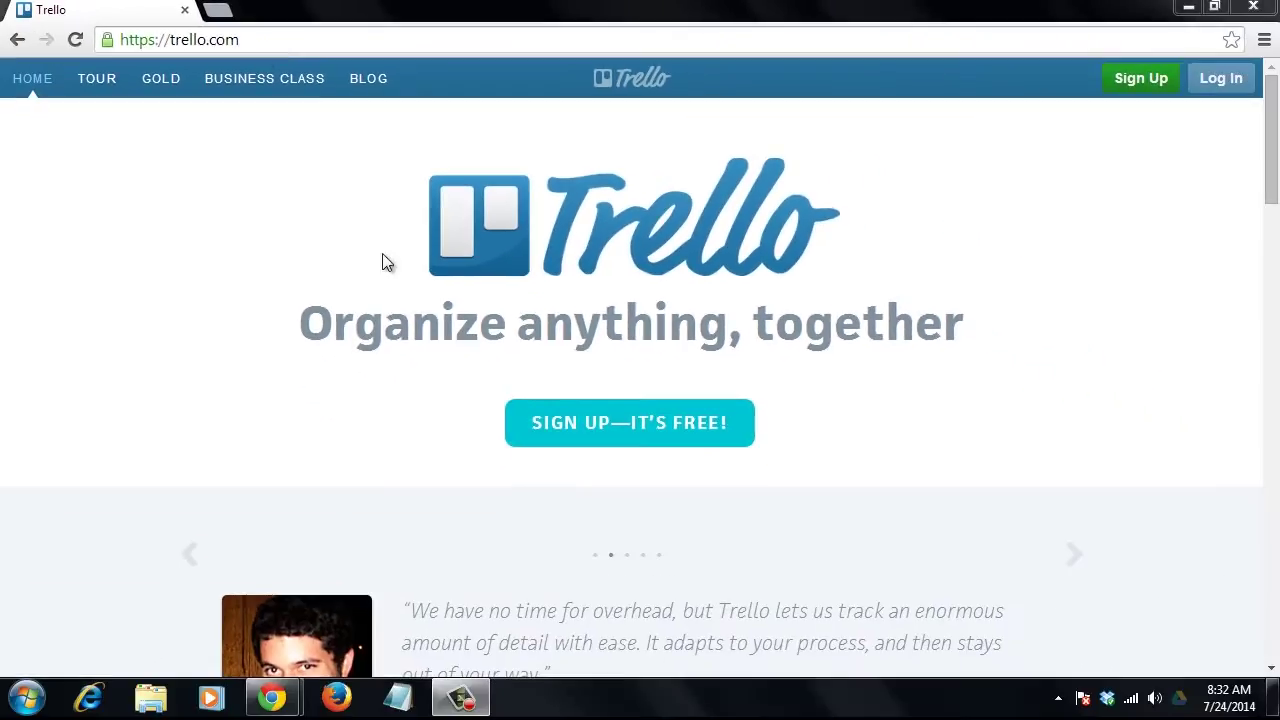
left_click(631, 435)
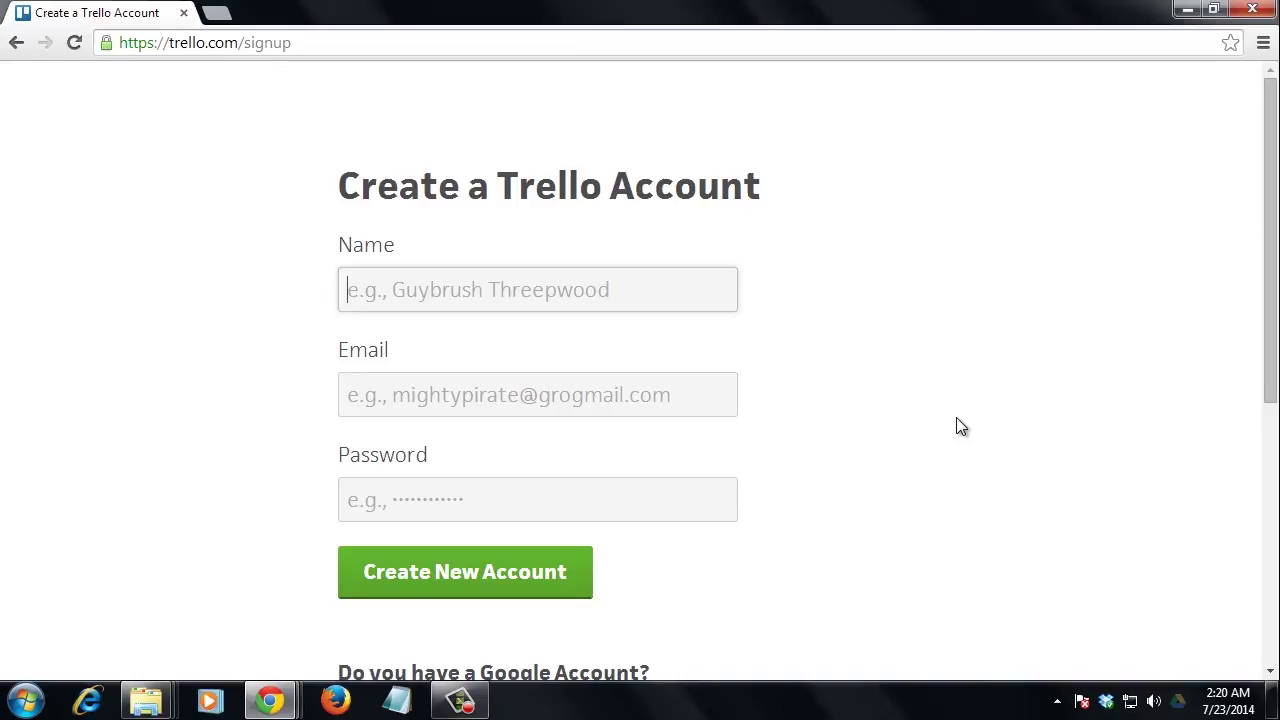
scroll(957, 420, "down", 4)
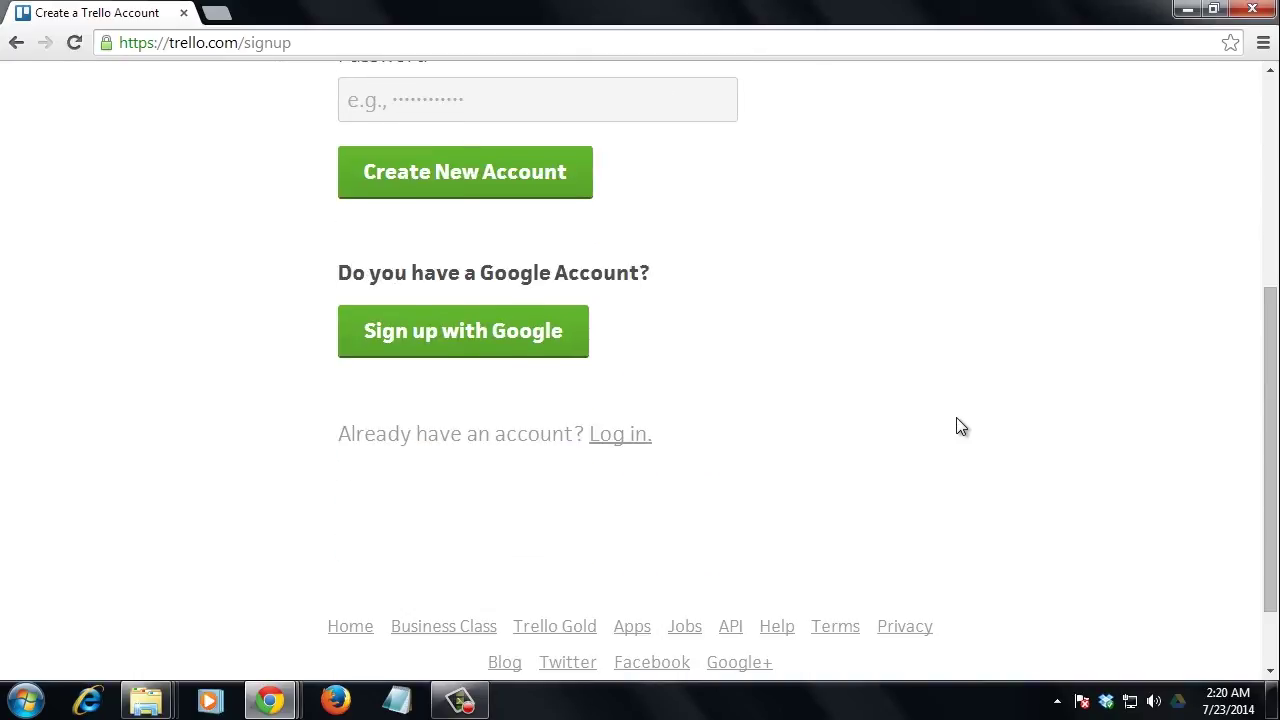
scroll(956, 427, "up", 4)
left_click(714, 380)
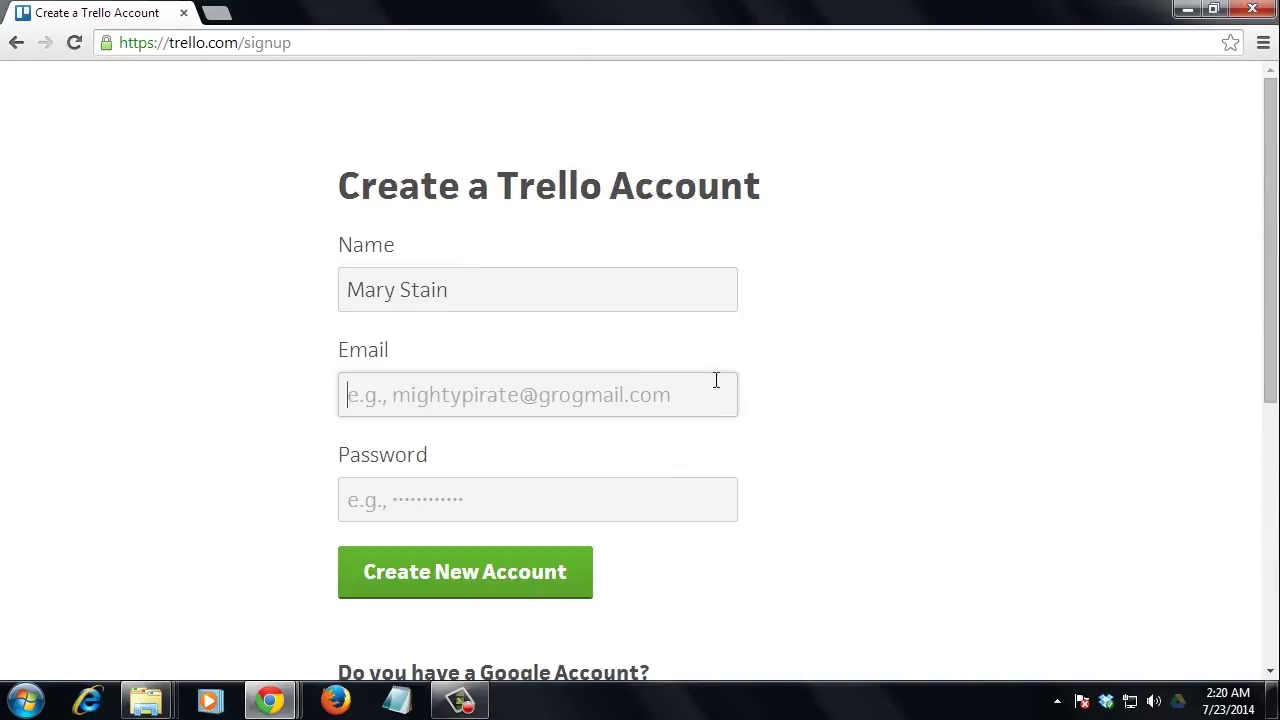
left_click(656, 471)
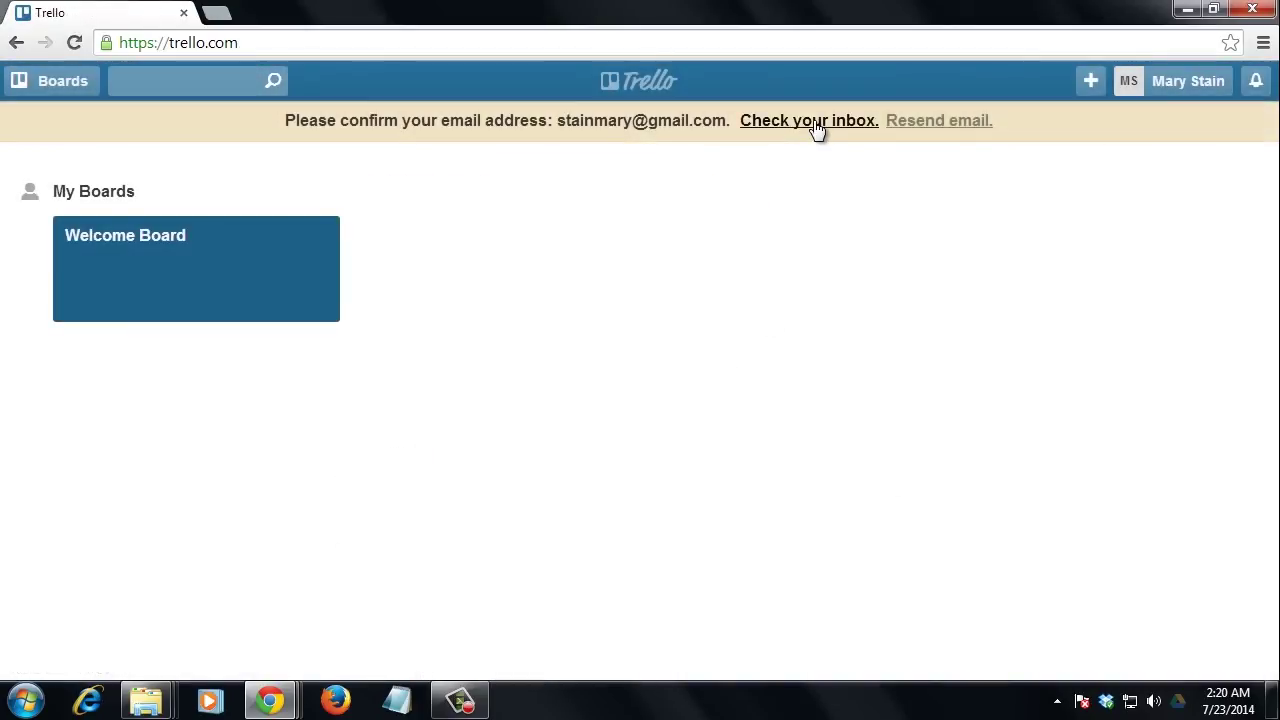
- Verify the Trello email address from the confirmation email in Gmail
left_click(817, 121)
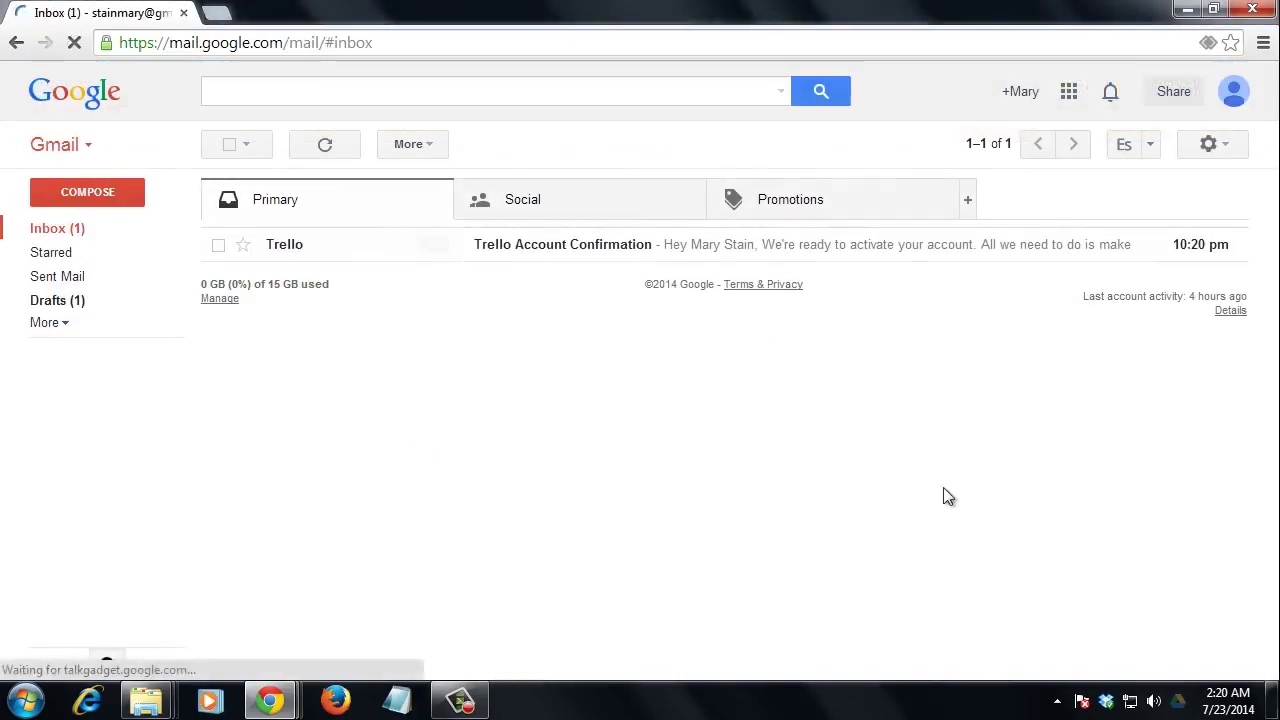
left_click(560, 250)
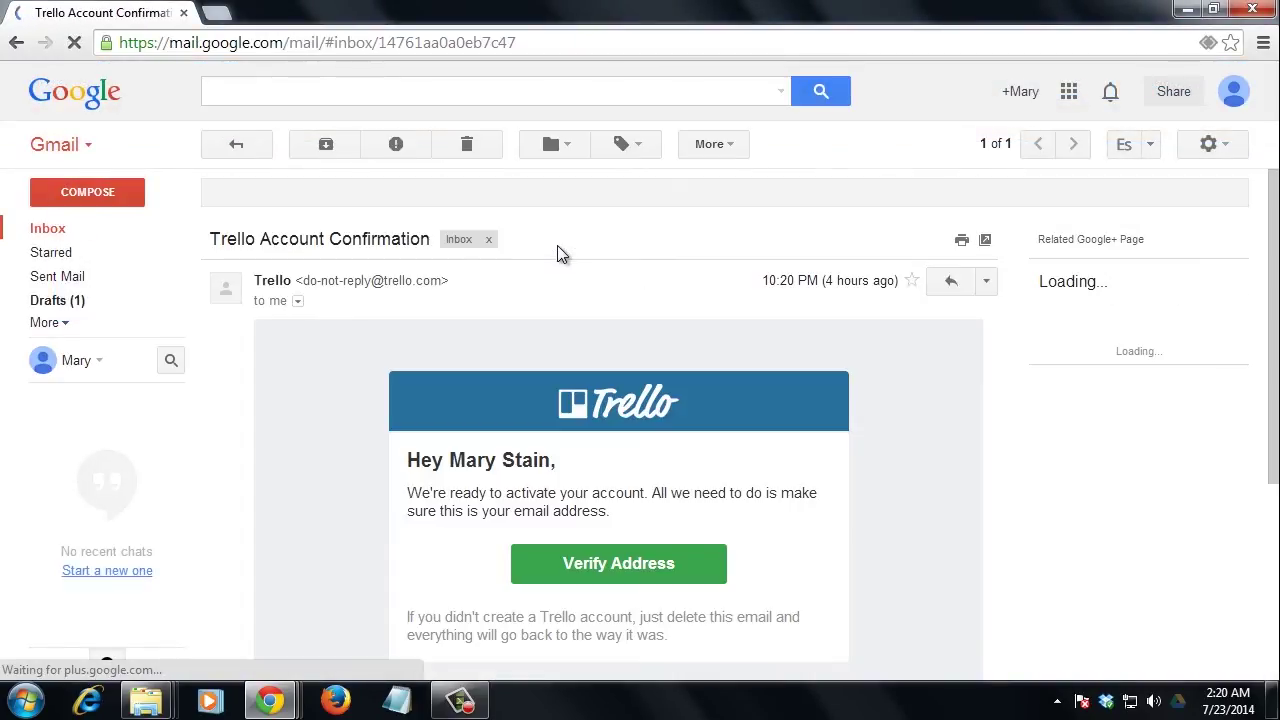
scroll(850, 450, "down", 1)
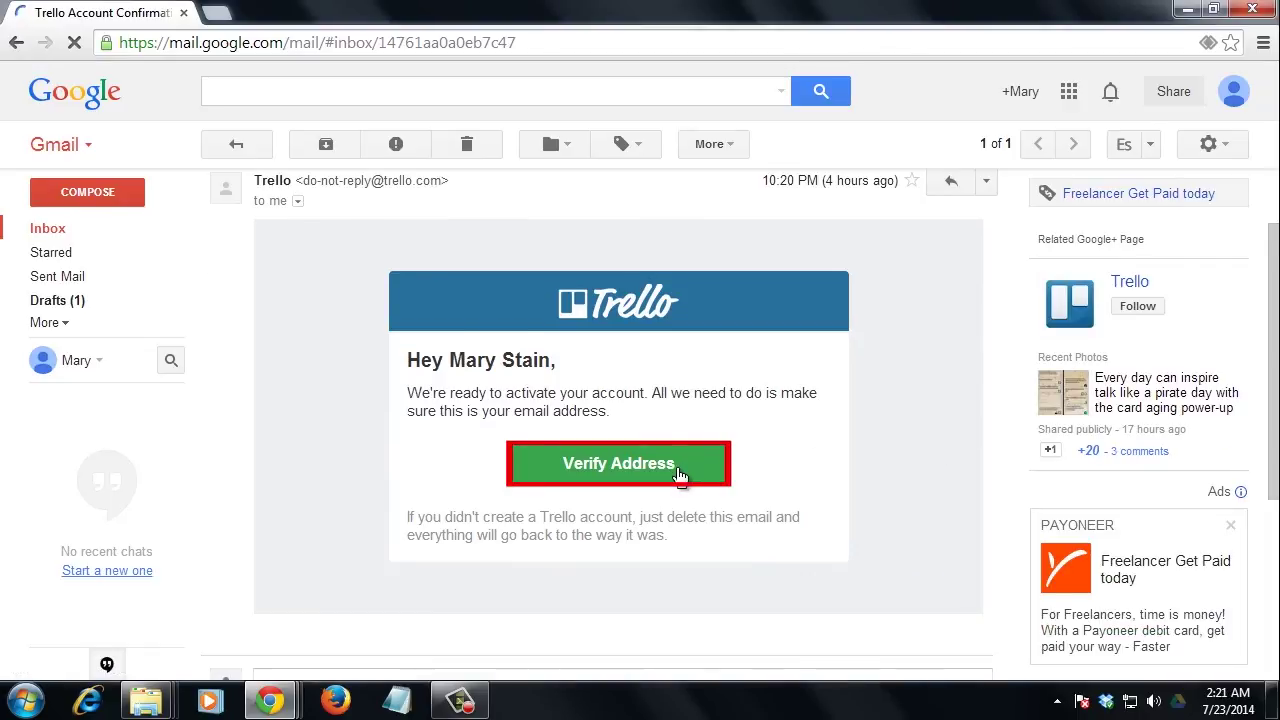
left_click(678, 475)
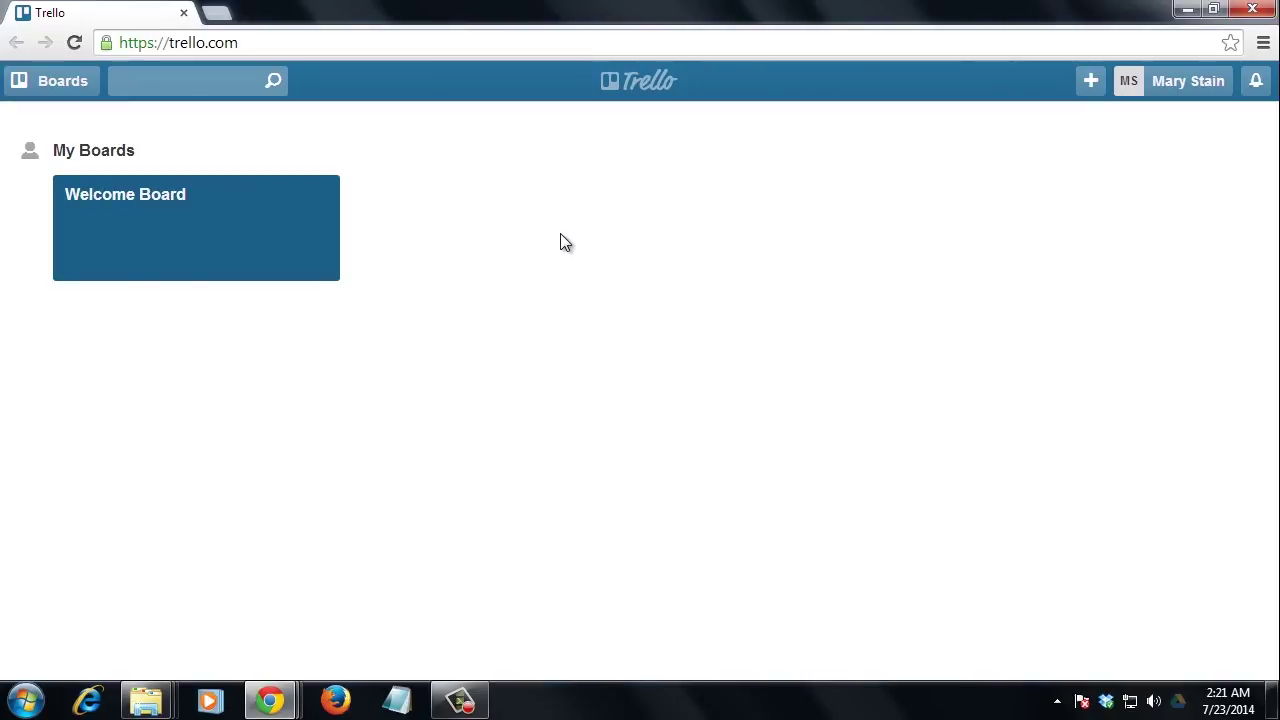
- Create a new Trello board titled 'New event' from the + menu
left_click(1092, 82)
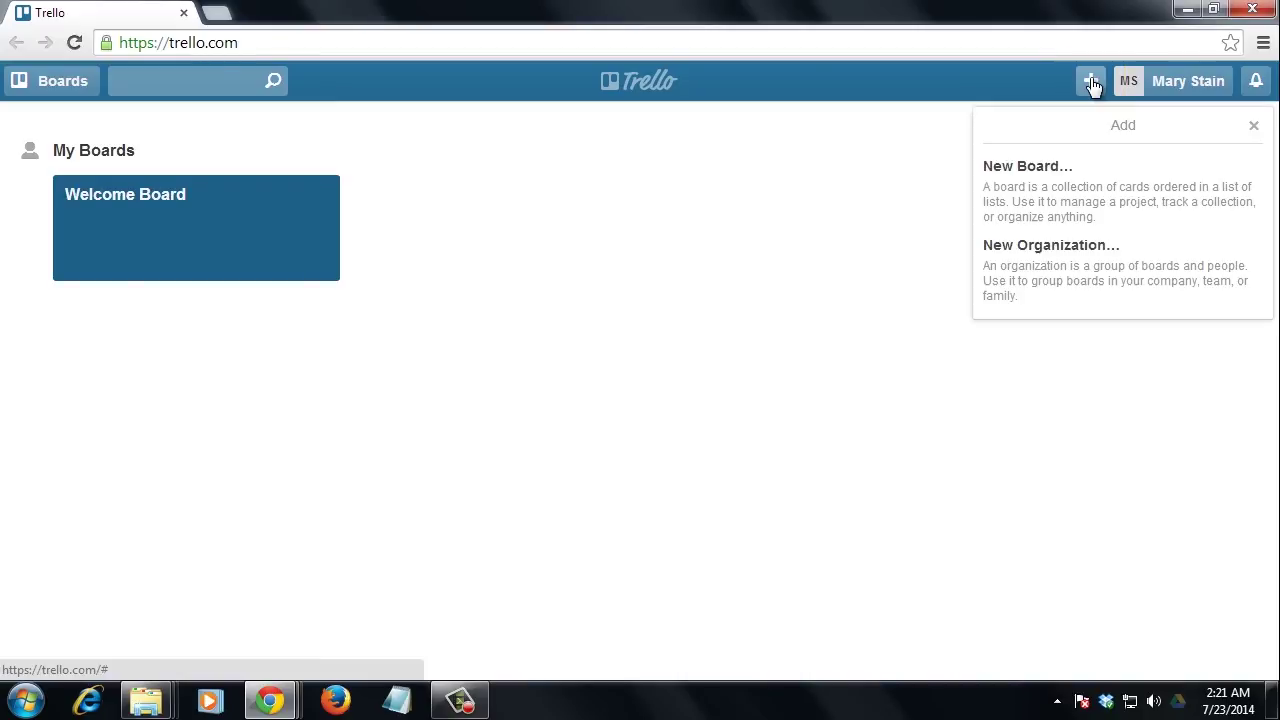
left_click(1027, 176)
type("New event")
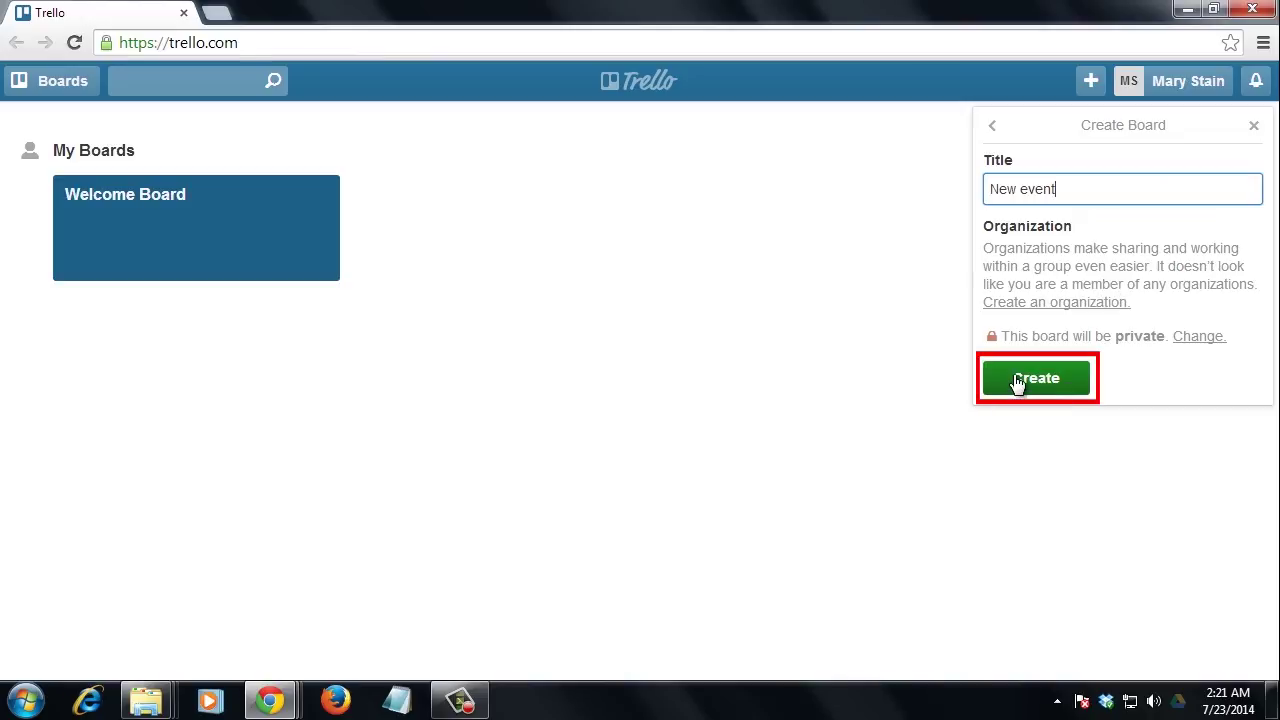
left_click(1017, 381)
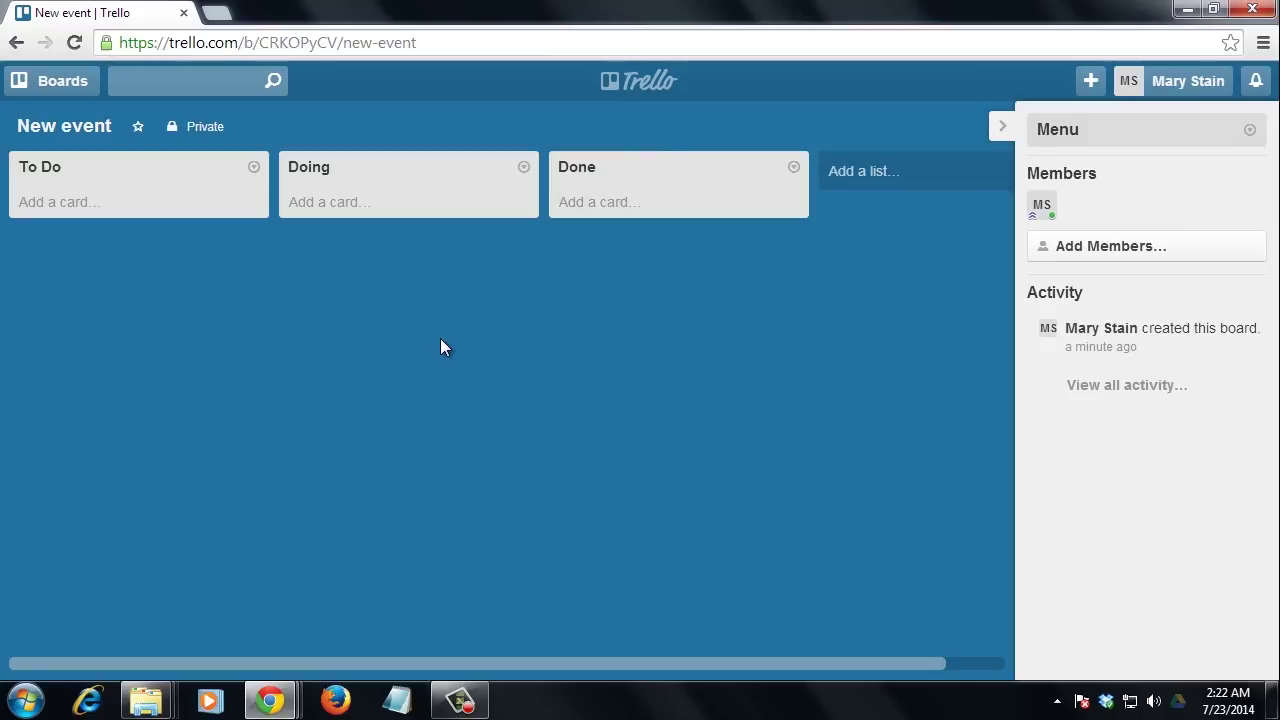
- Add a list named 'Corrections' to the board
left_click(864, 172)
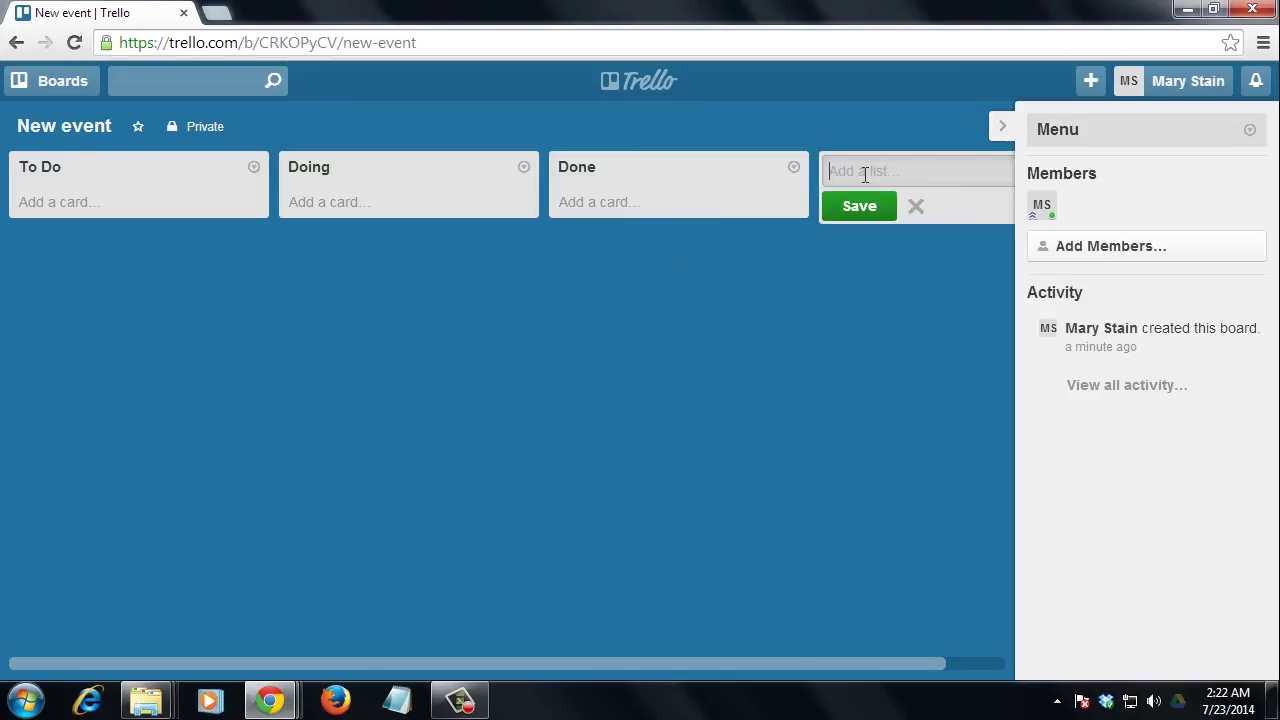
type("Corrections")
key("Return")
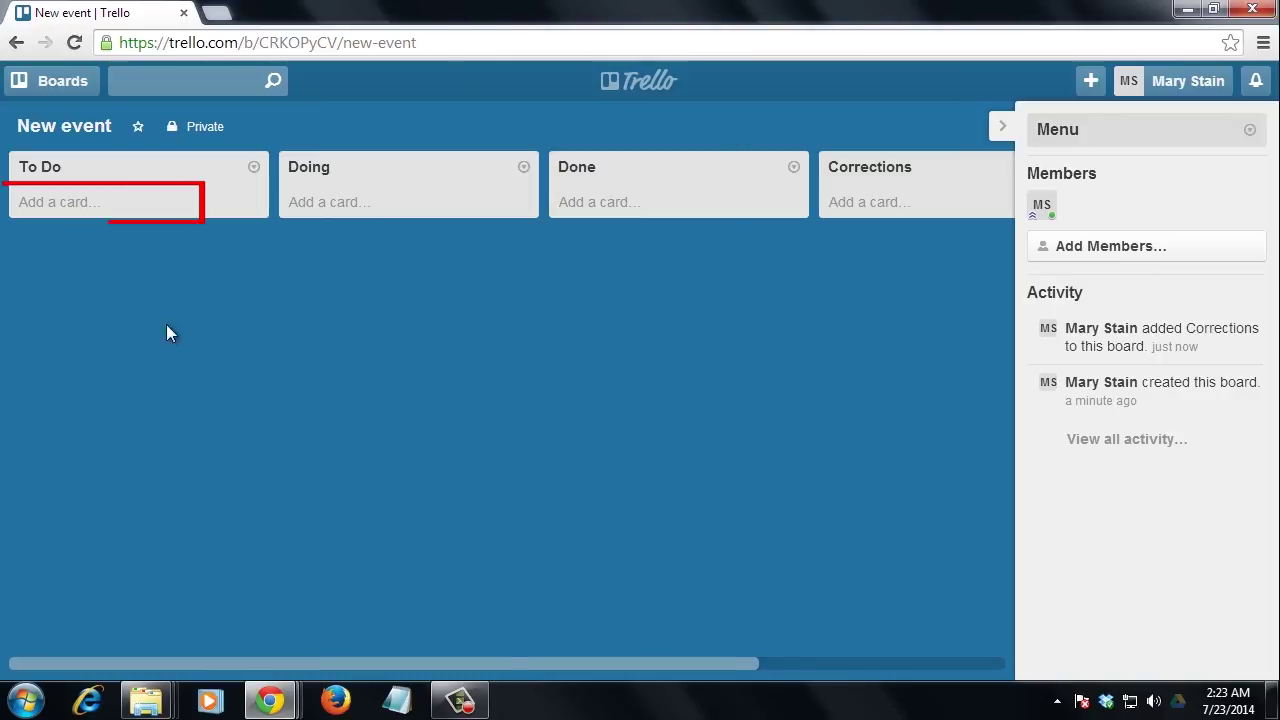
- Add the card 'Create the list of invites' to To Do and drag it to Doing
left_click(65, 205)
type("Create the list of invites")
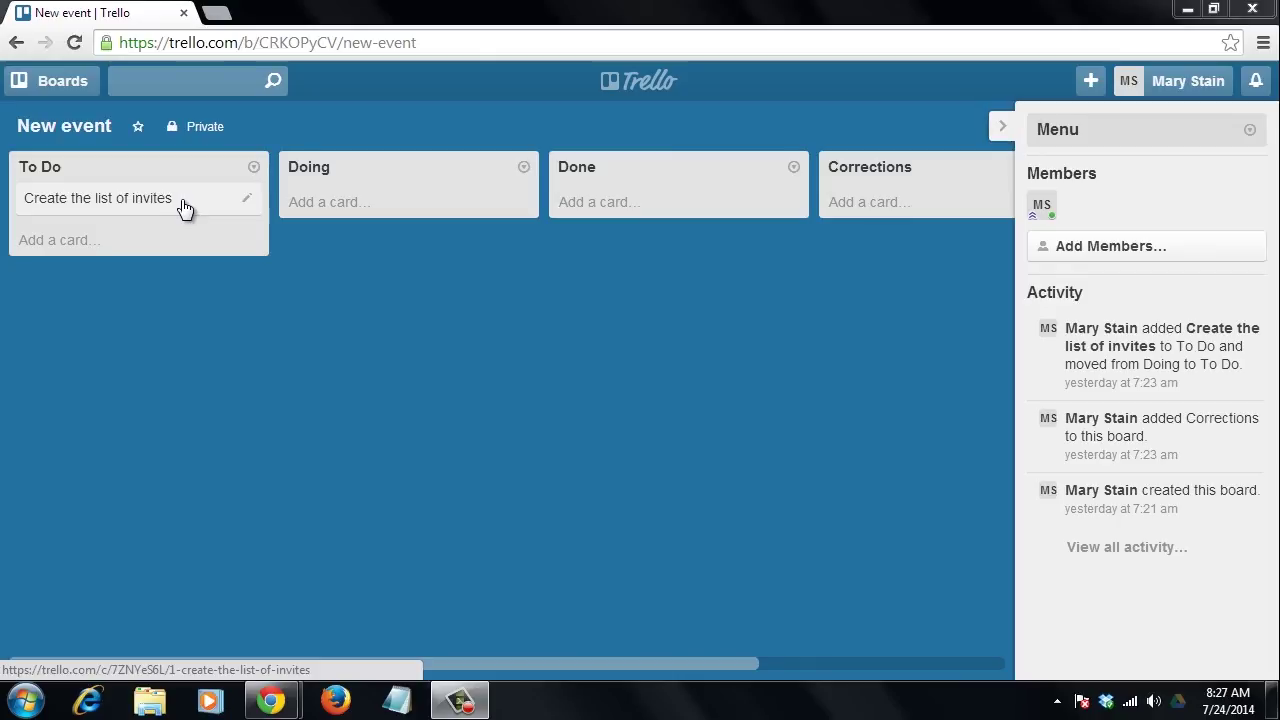
left_click(183, 199)
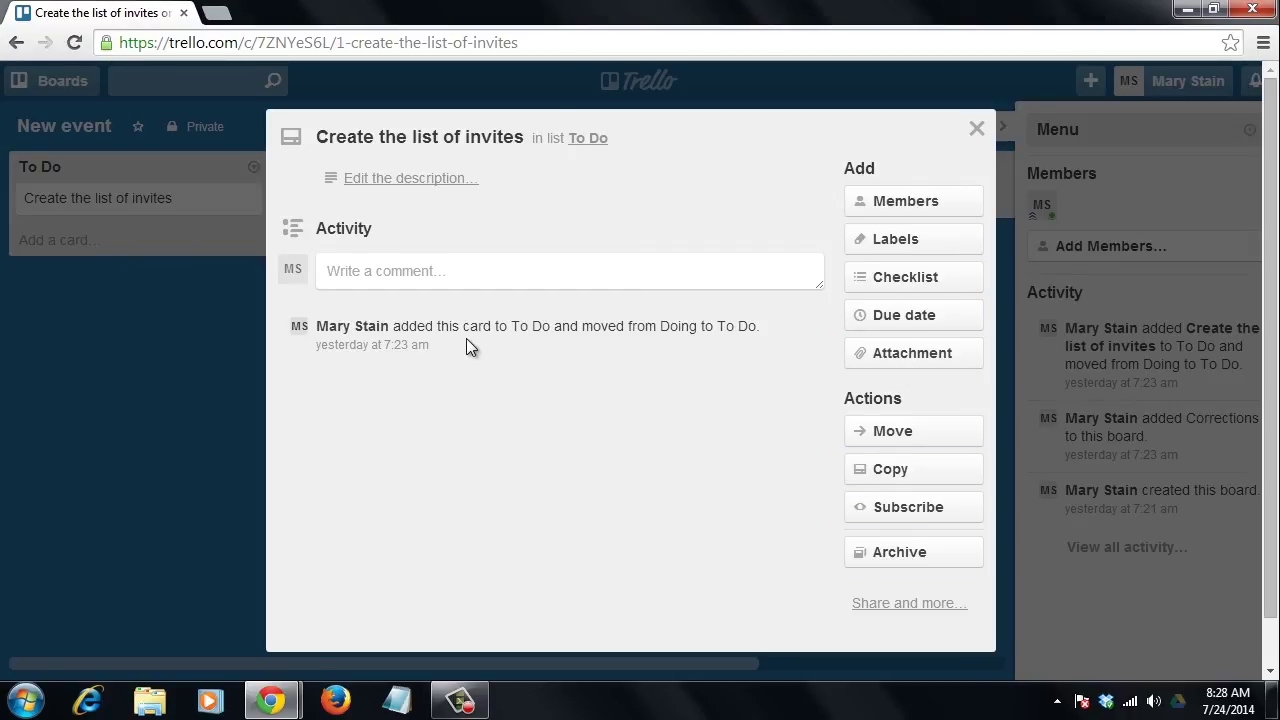
left_click(977, 128)
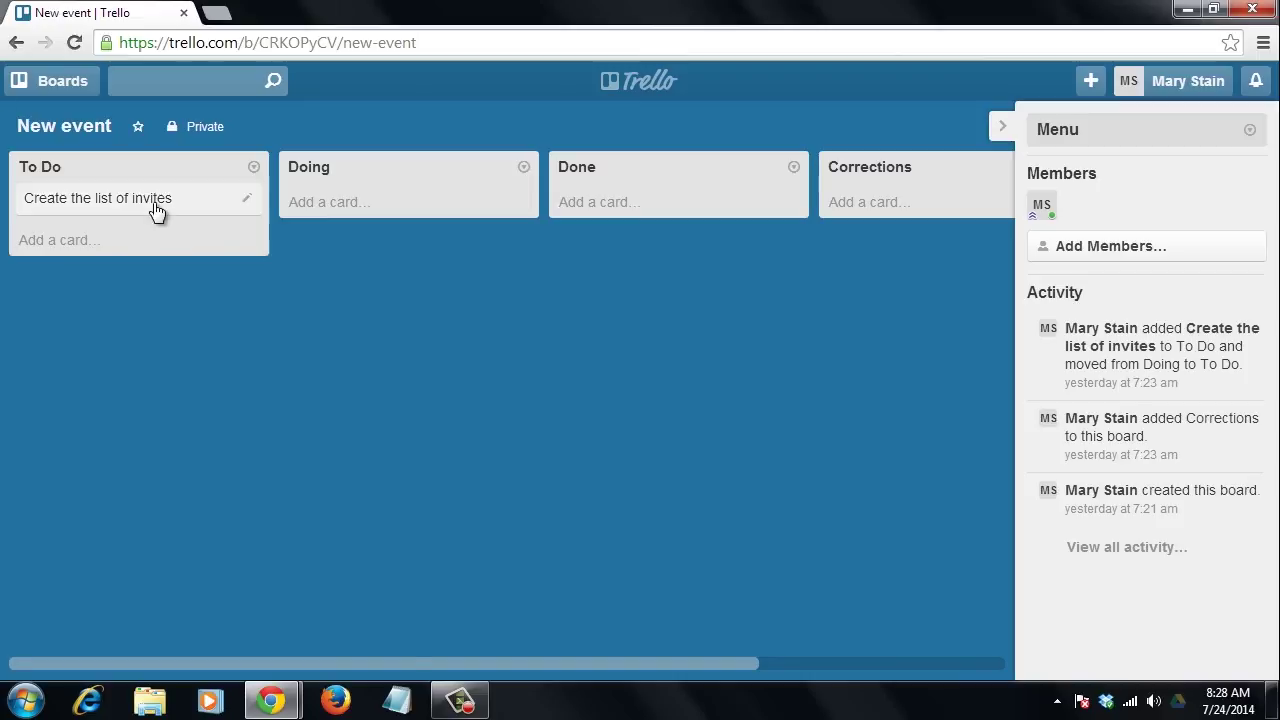
mouse_move(157, 205)
left_mouse_down()
mouse_move(440, 219)
mouse_move(494, 263)
left_mouse_up()
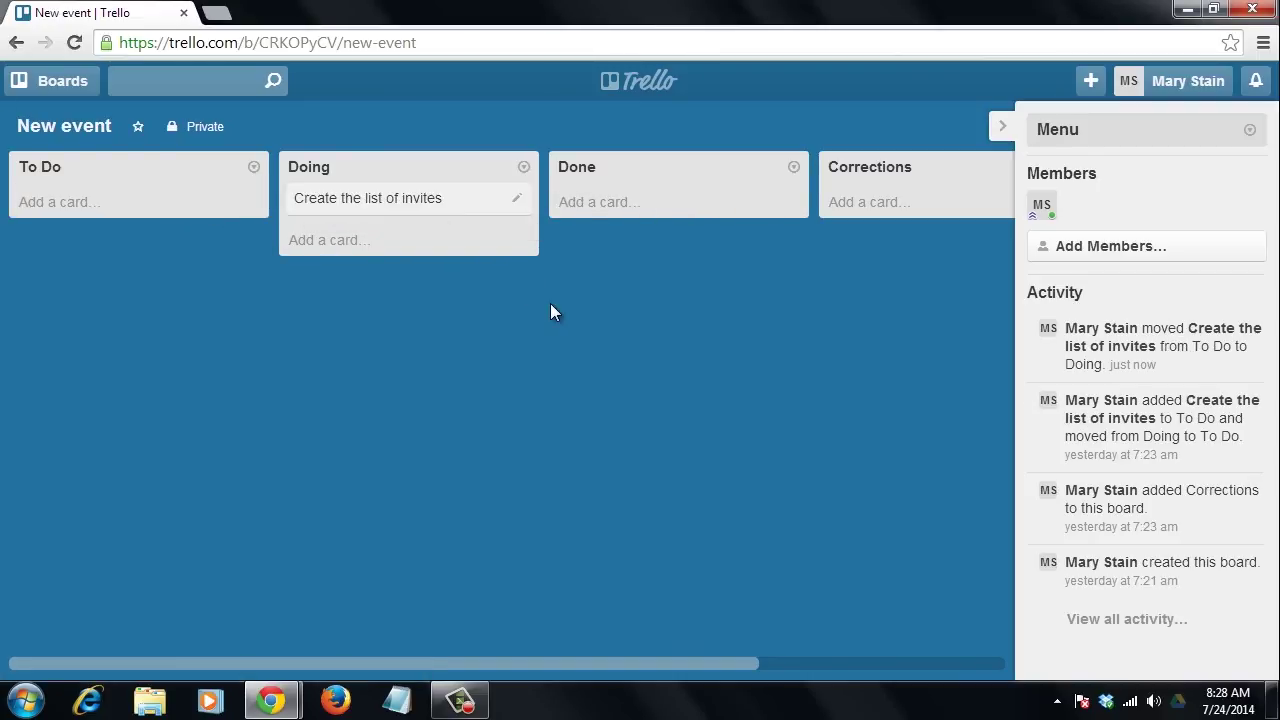